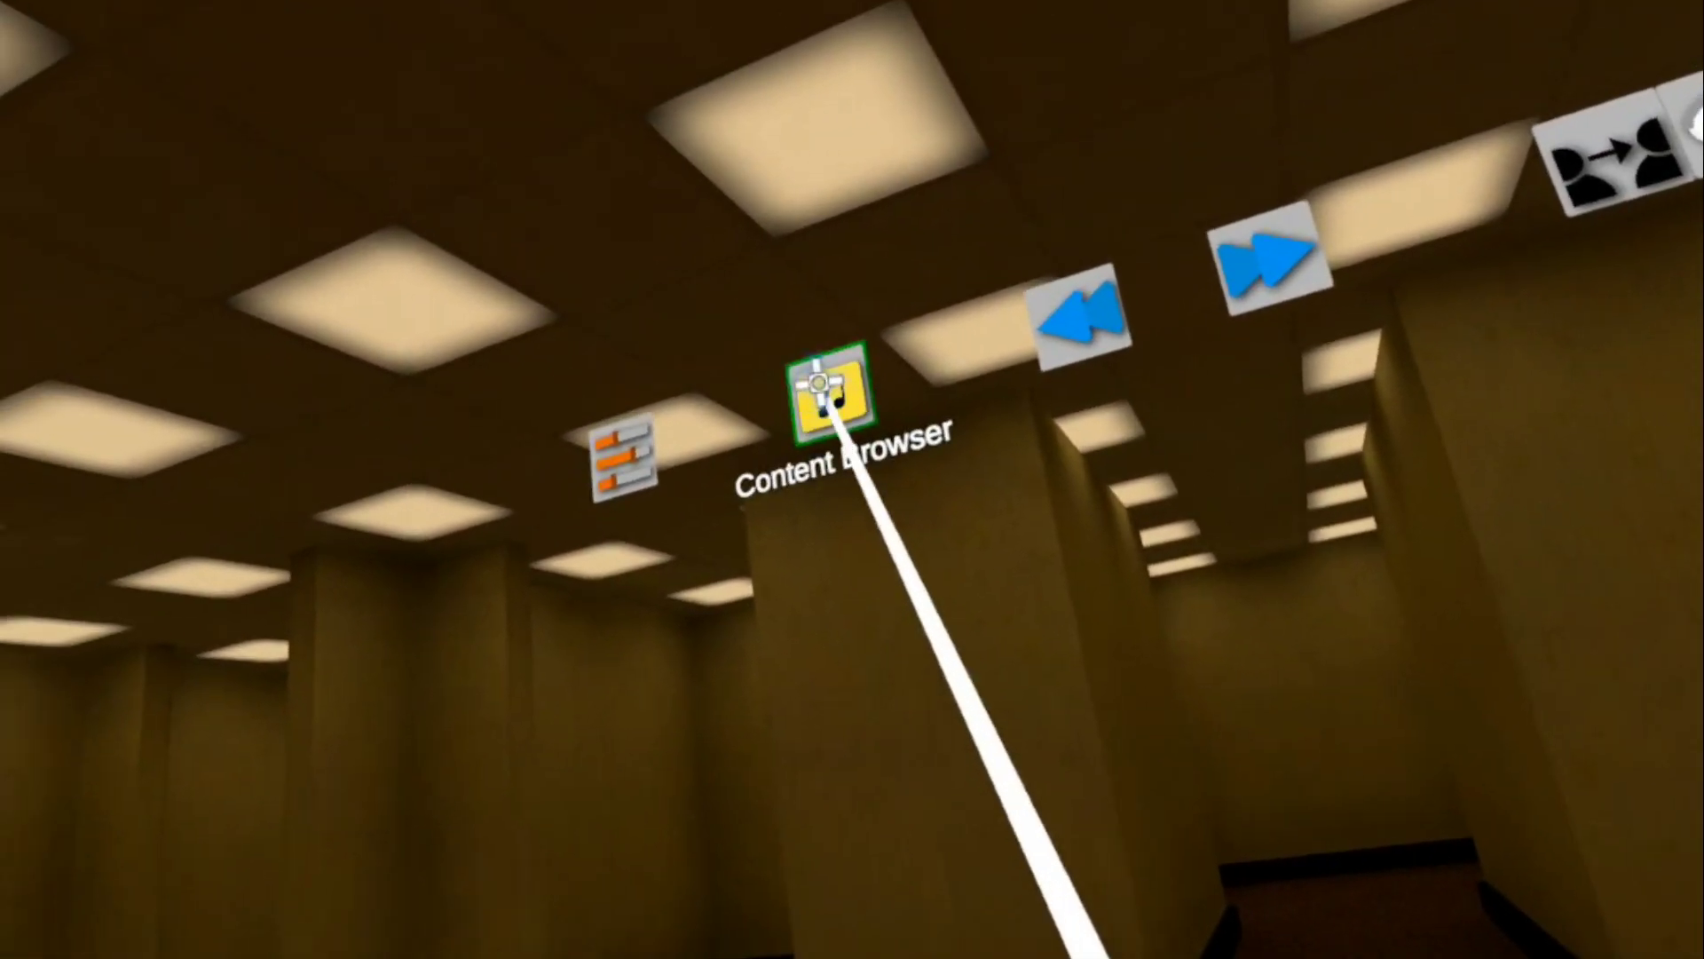
Step: Open the Available Content browser and scroll down to the Modding Resources entry
{"action": "left_click", "coordinate": [830, 391]}
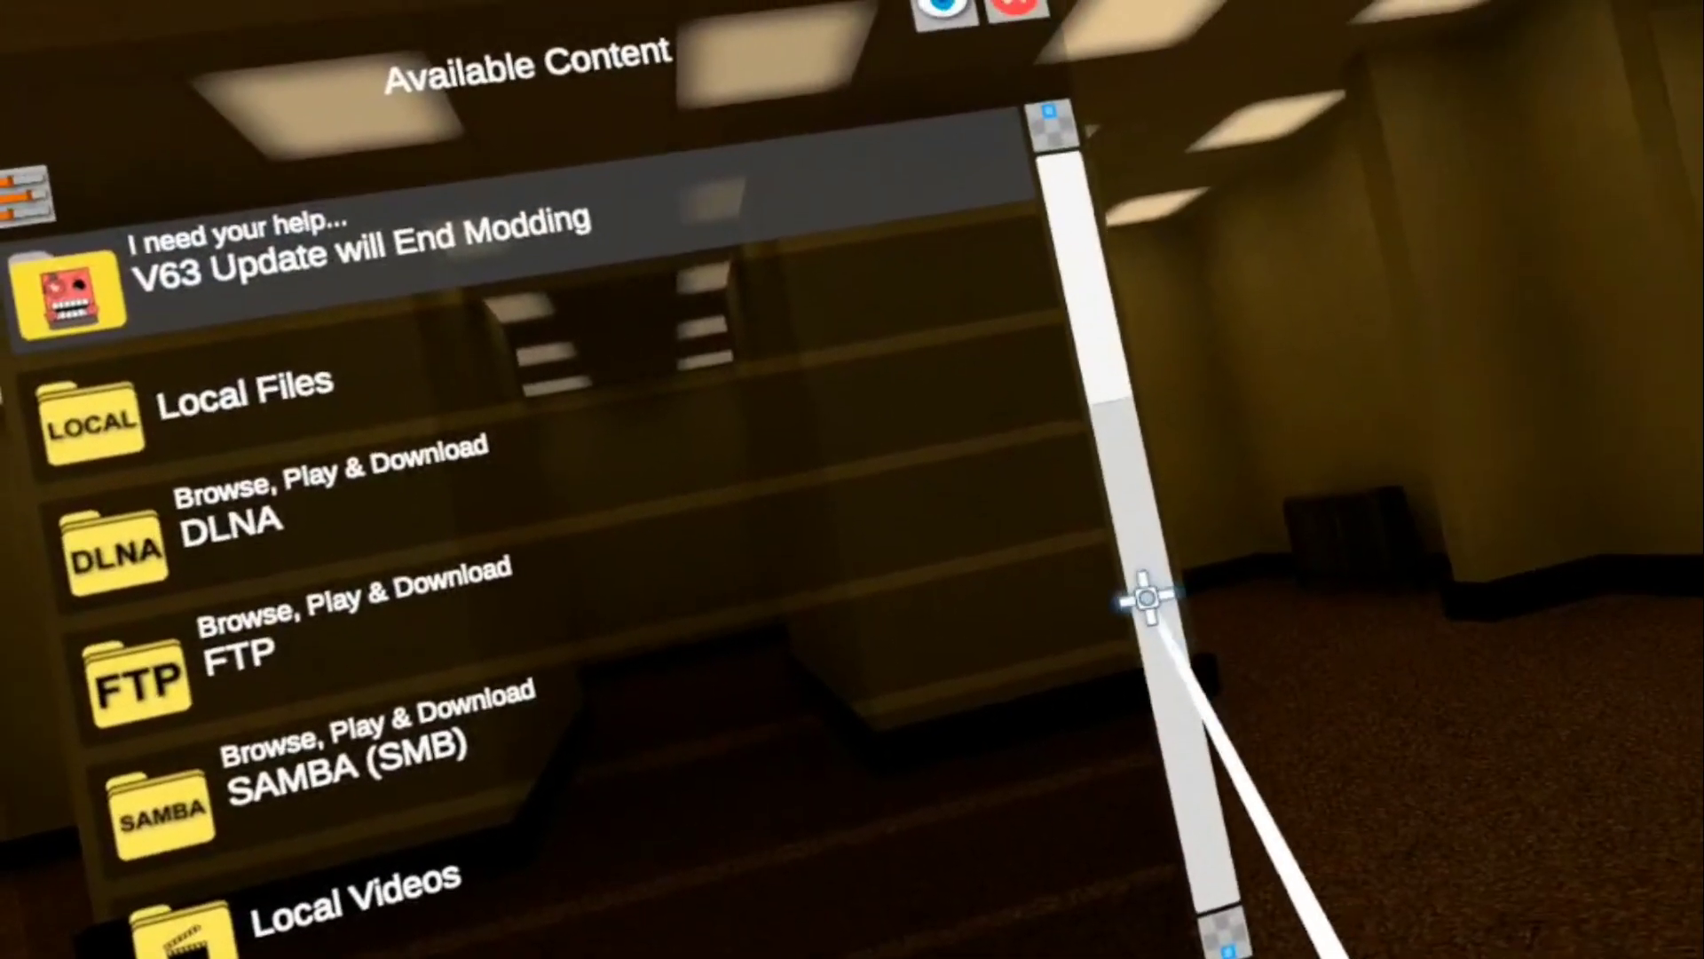
{"action": "scroll", "coordinate": [1141, 590], "scroll_direction": "down", "scroll_amount": 5}
{"action": "scroll", "coordinate": [988, 744], "scroll_direction": "down", "scroll_amount": 2}
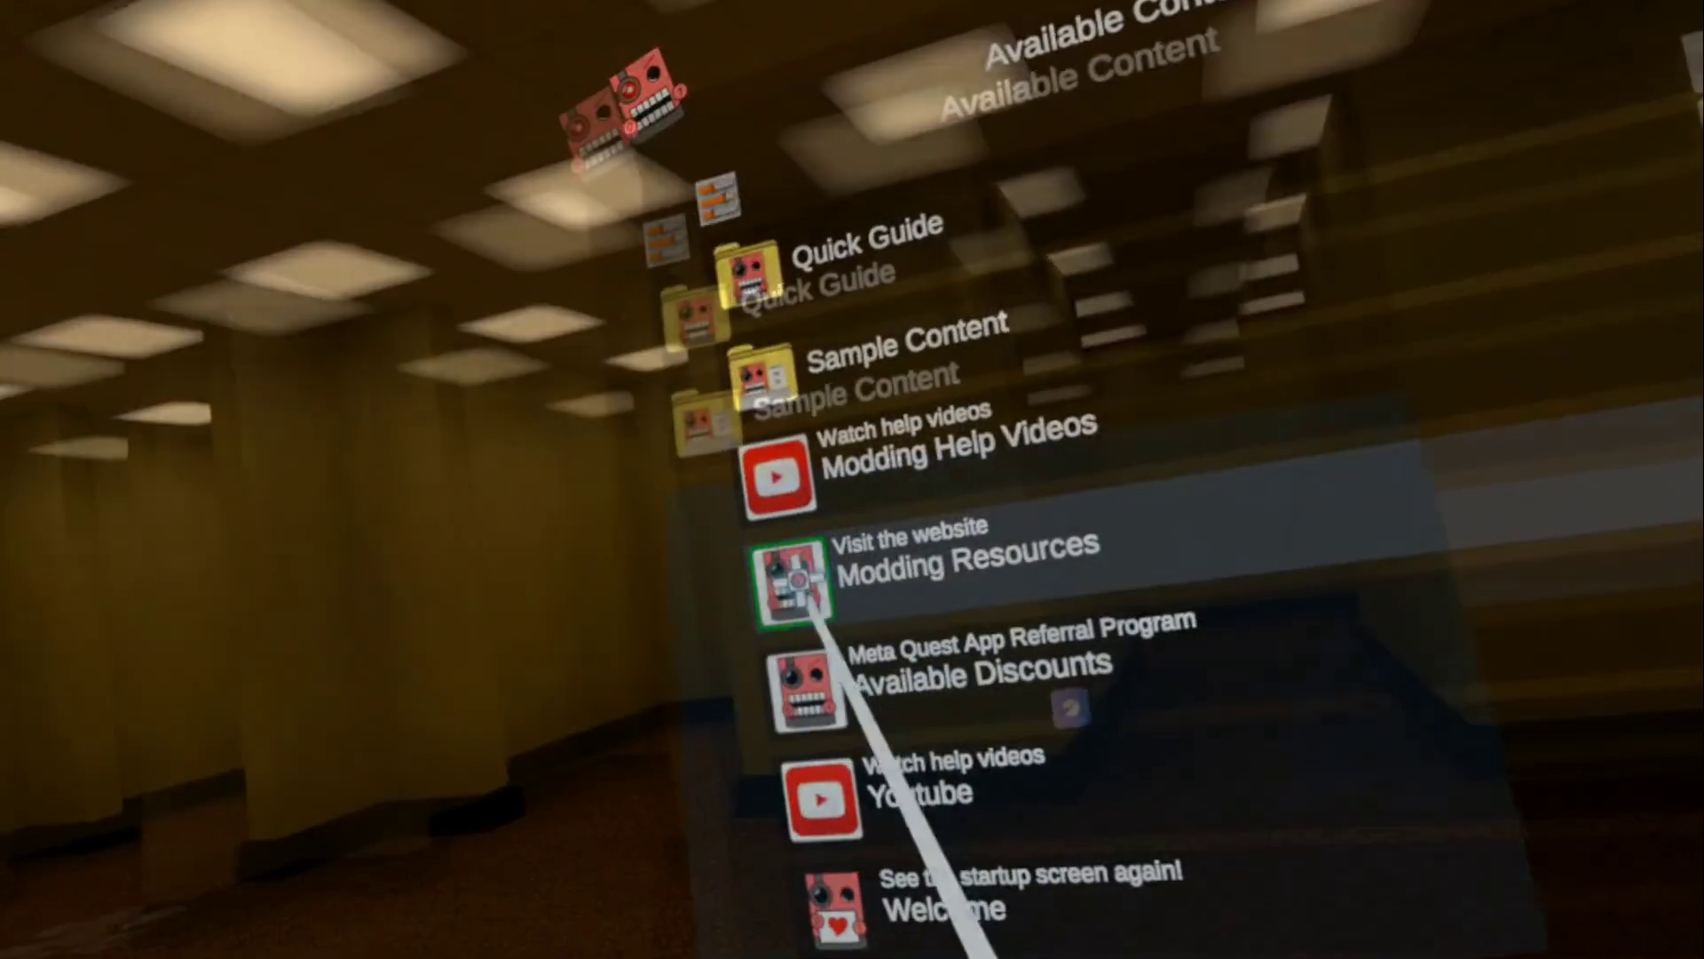
Step: Follow the Activity Launcher link in Modding Resources' tools list to APKPure and start downloading
{"action": "left_click", "coordinate": [808, 581]}
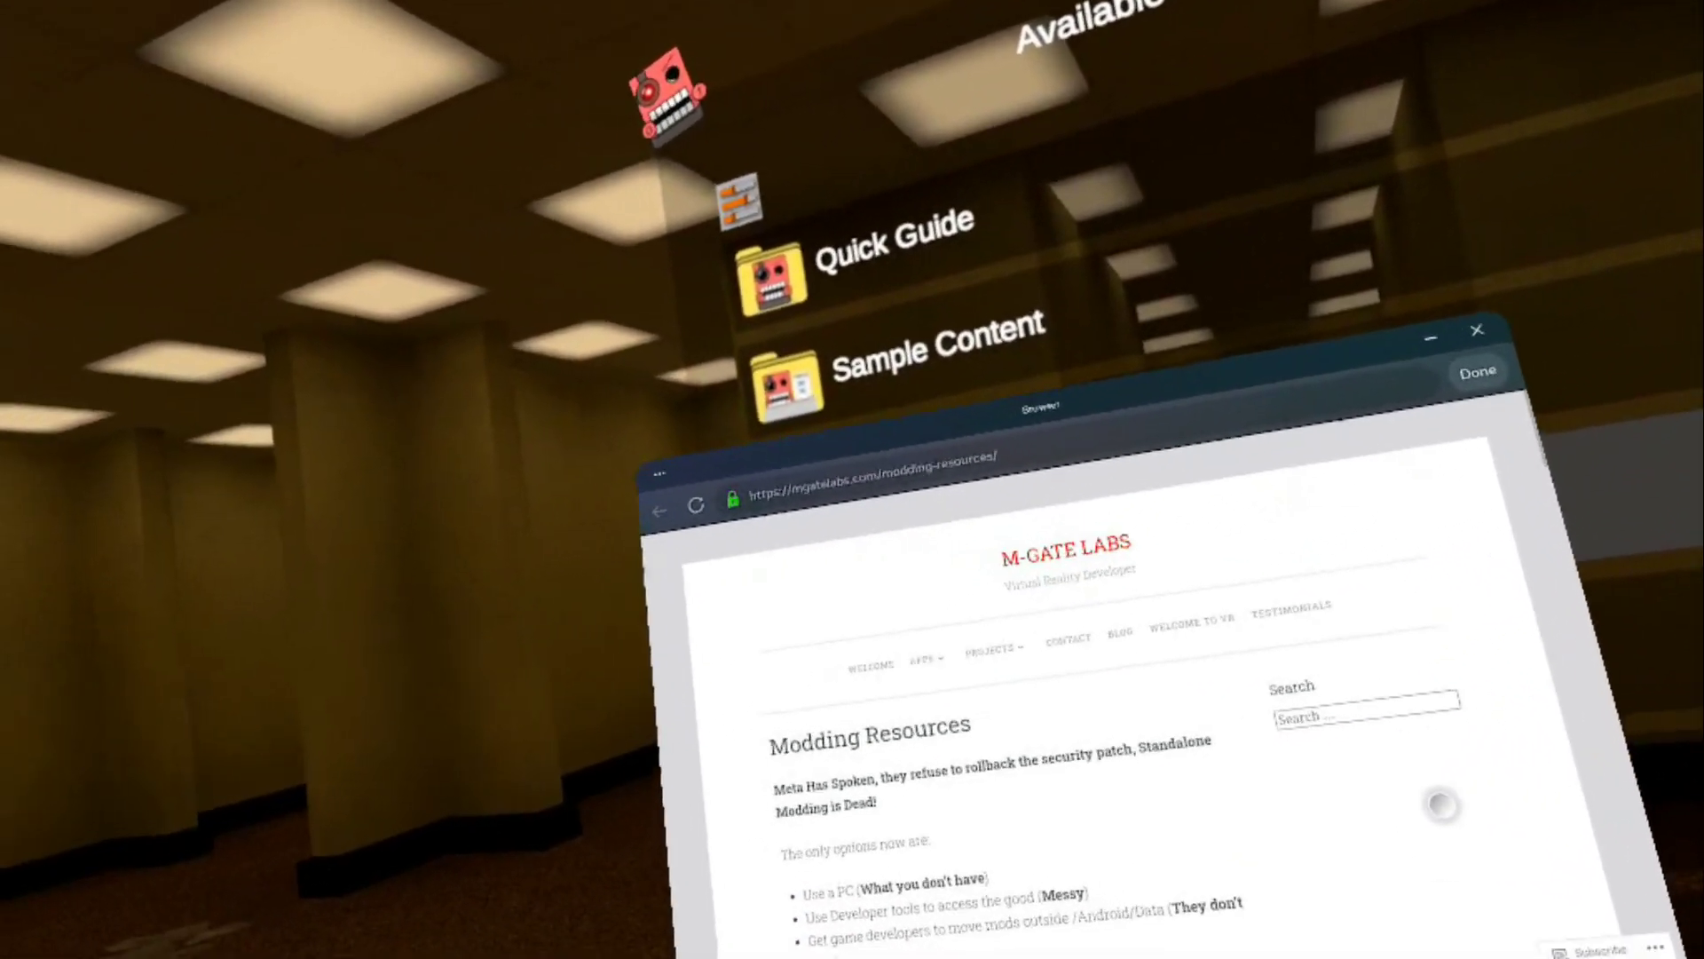
{"action": "scroll", "coordinate": [1487, 714], "scroll_direction": "down", "scroll_amount": 5}
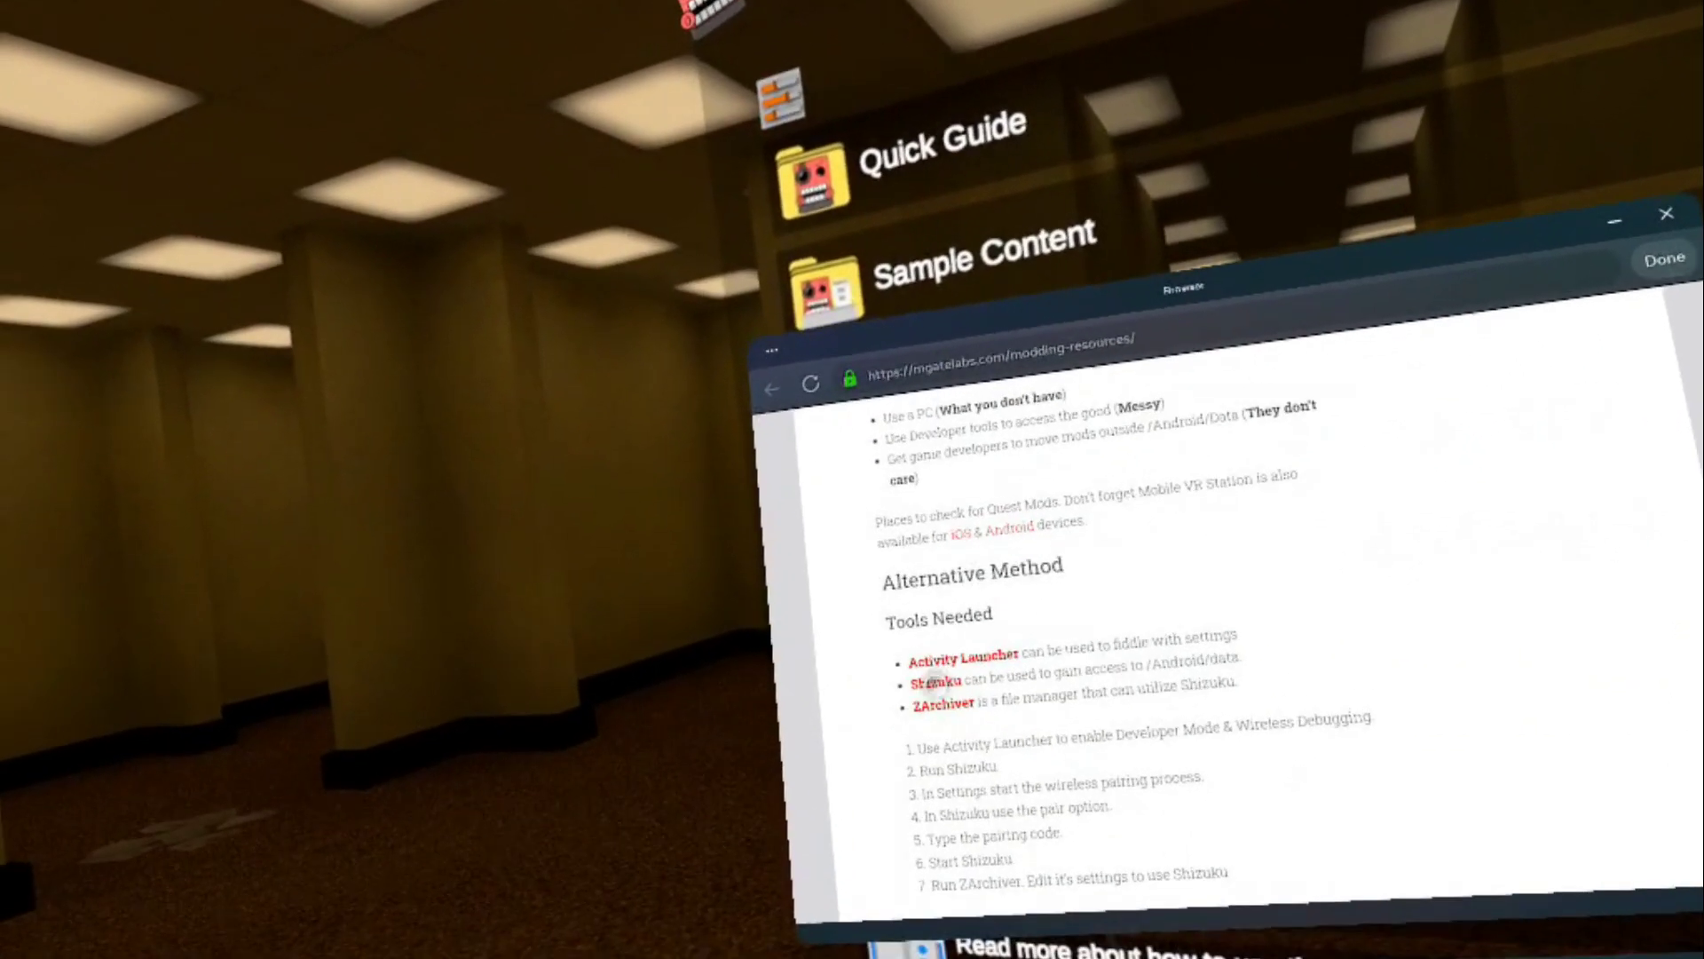
{"action": "left_click", "coordinate": [972, 657]}
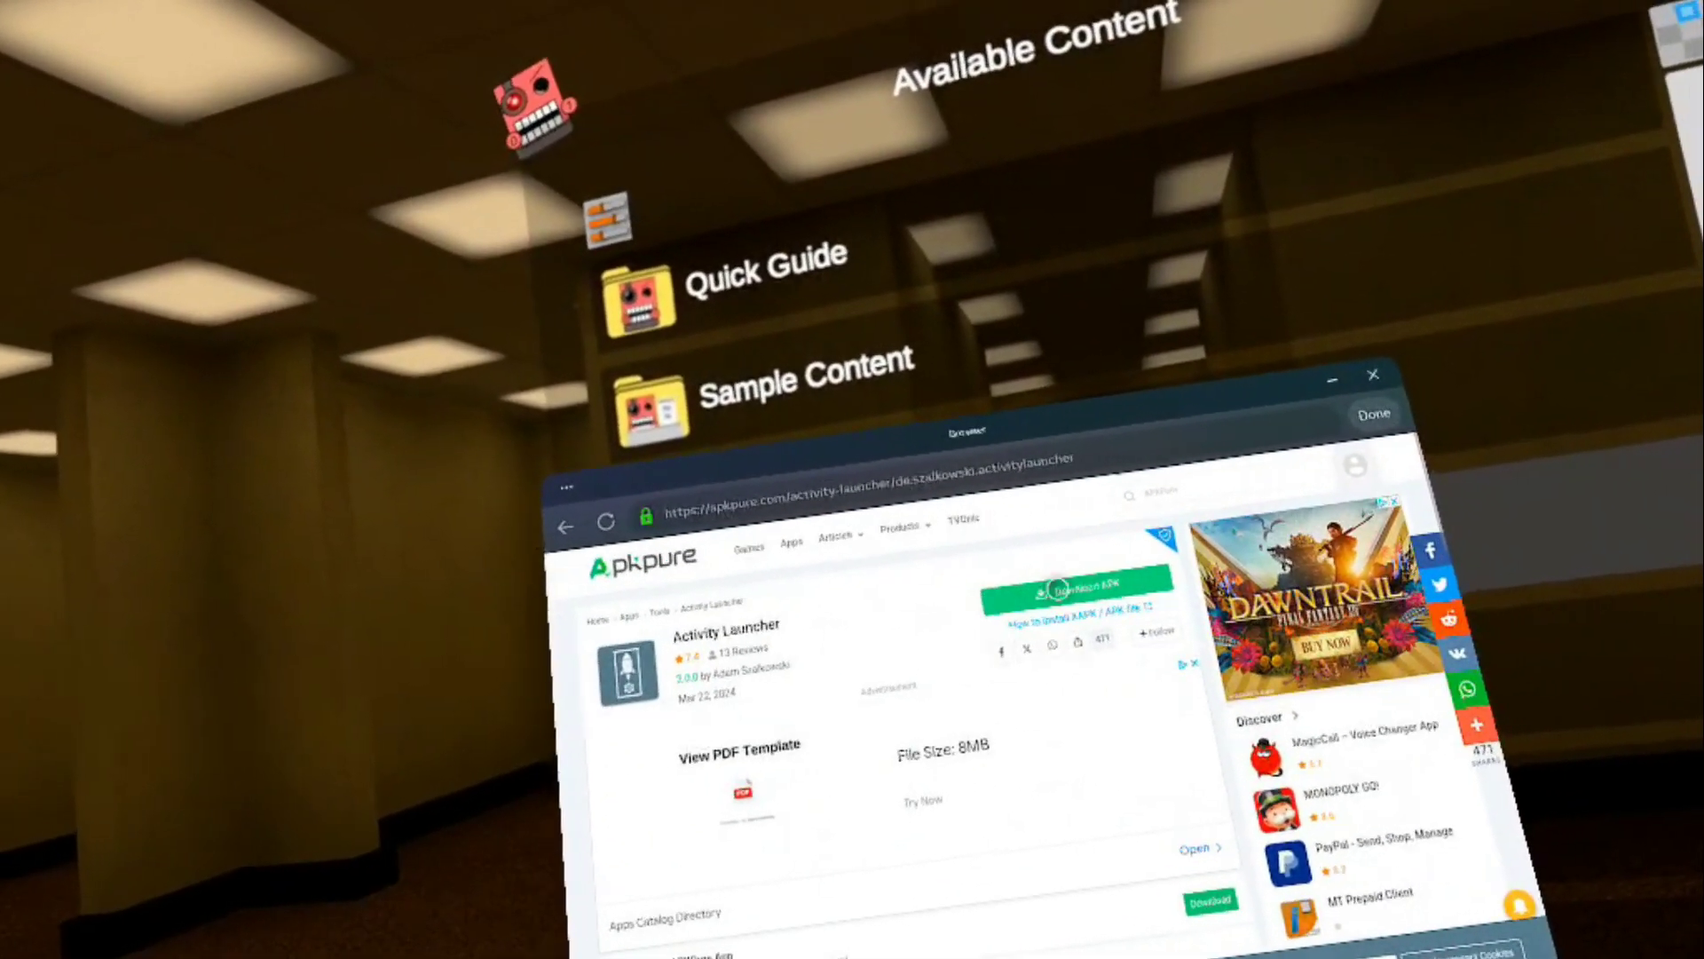
{"action": "left_click", "coordinate": [1065, 584]}
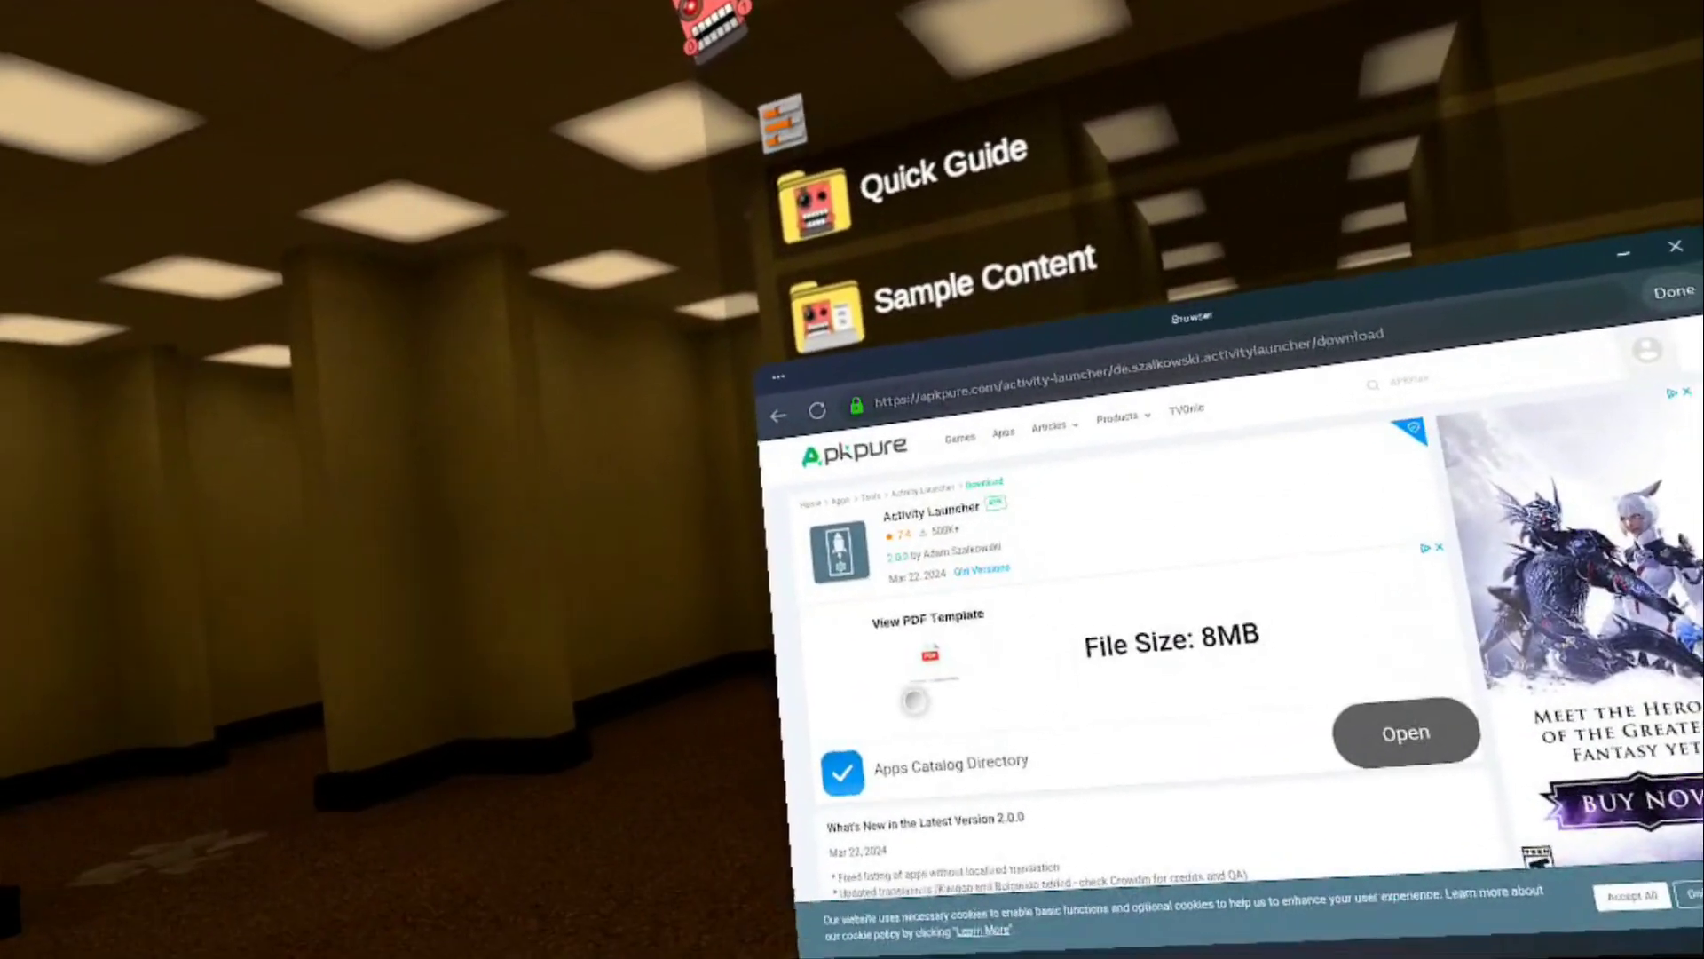
Step: Download the Activity Launcher APK 2.0.0 (2.6 MB) from APKPure
{"action": "scroll", "coordinate": [1100, 733], "scroll_direction": "down", "scroll_amount": 10}
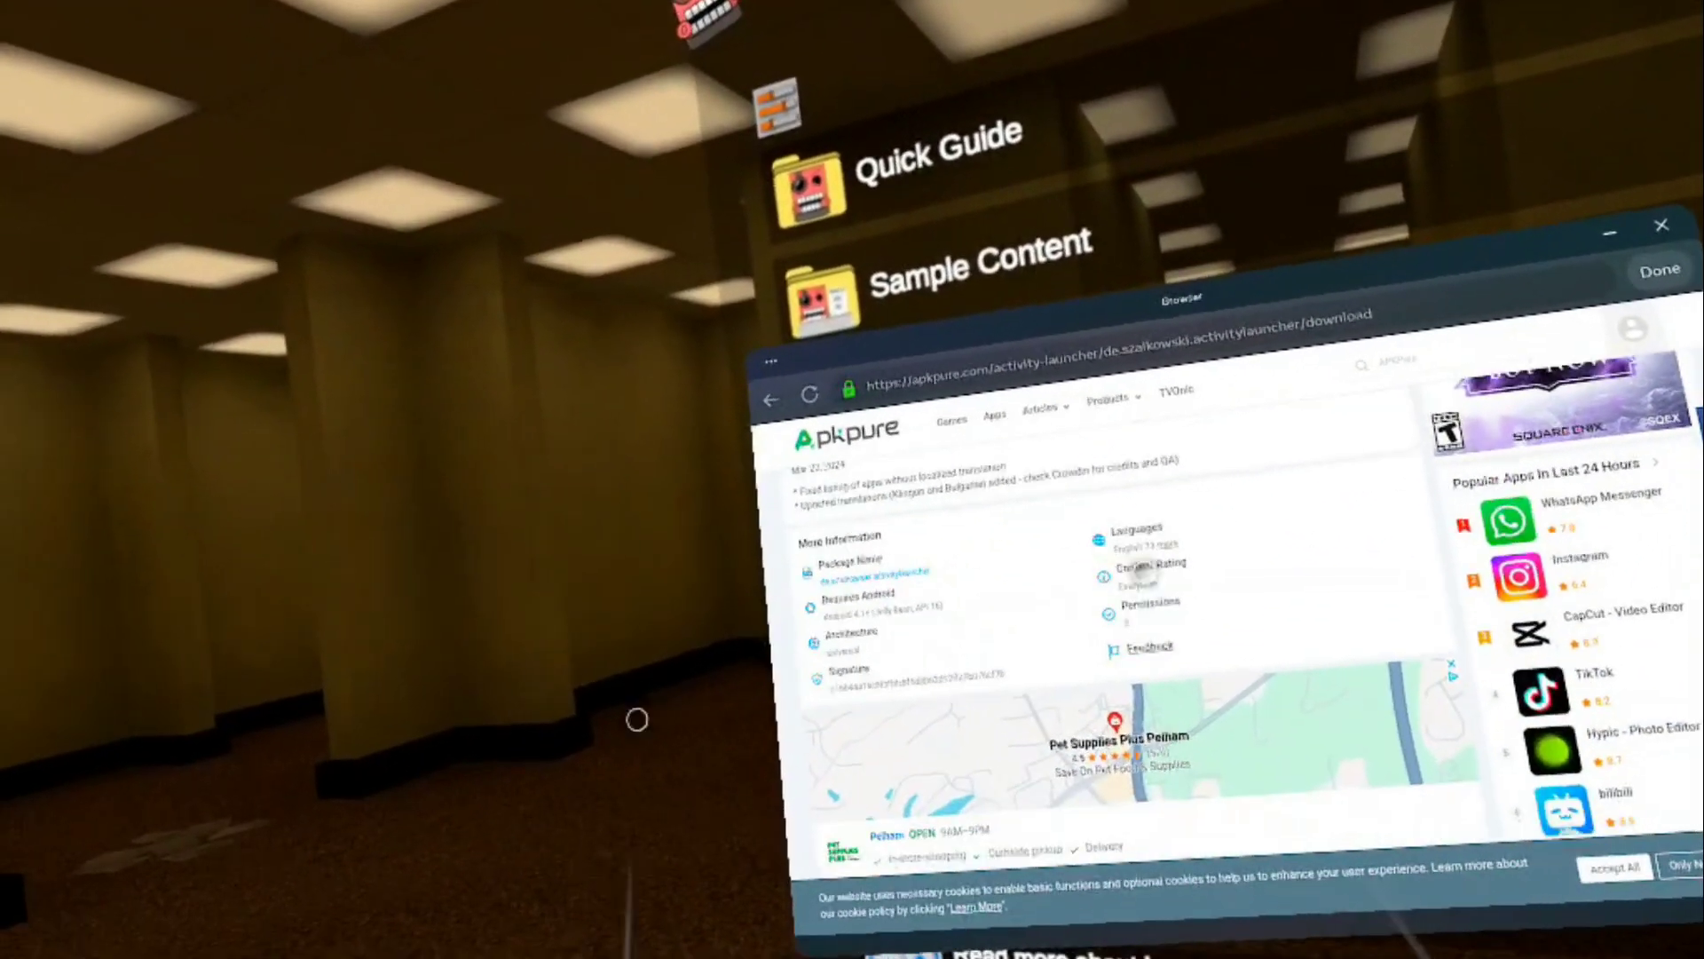
{"action": "scroll", "coordinate": [1116, 601], "scroll_direction": "down", "scroll_amount": 3}
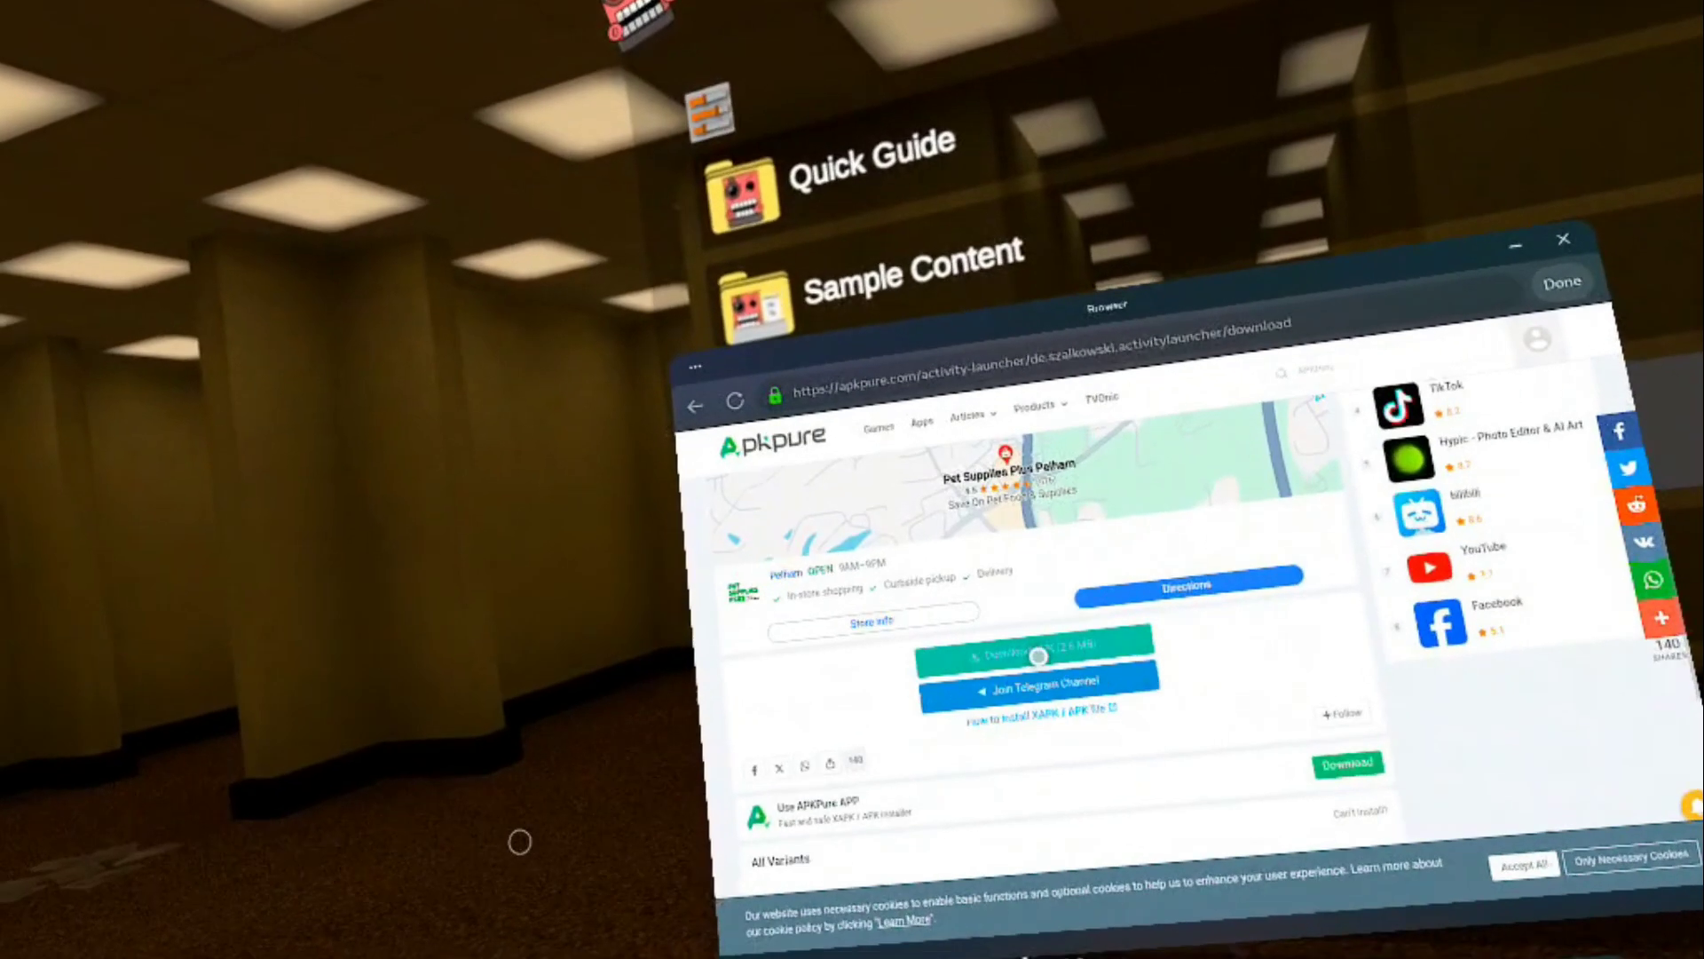
{"action": "left_click", "coordinate": [1101, 662]}
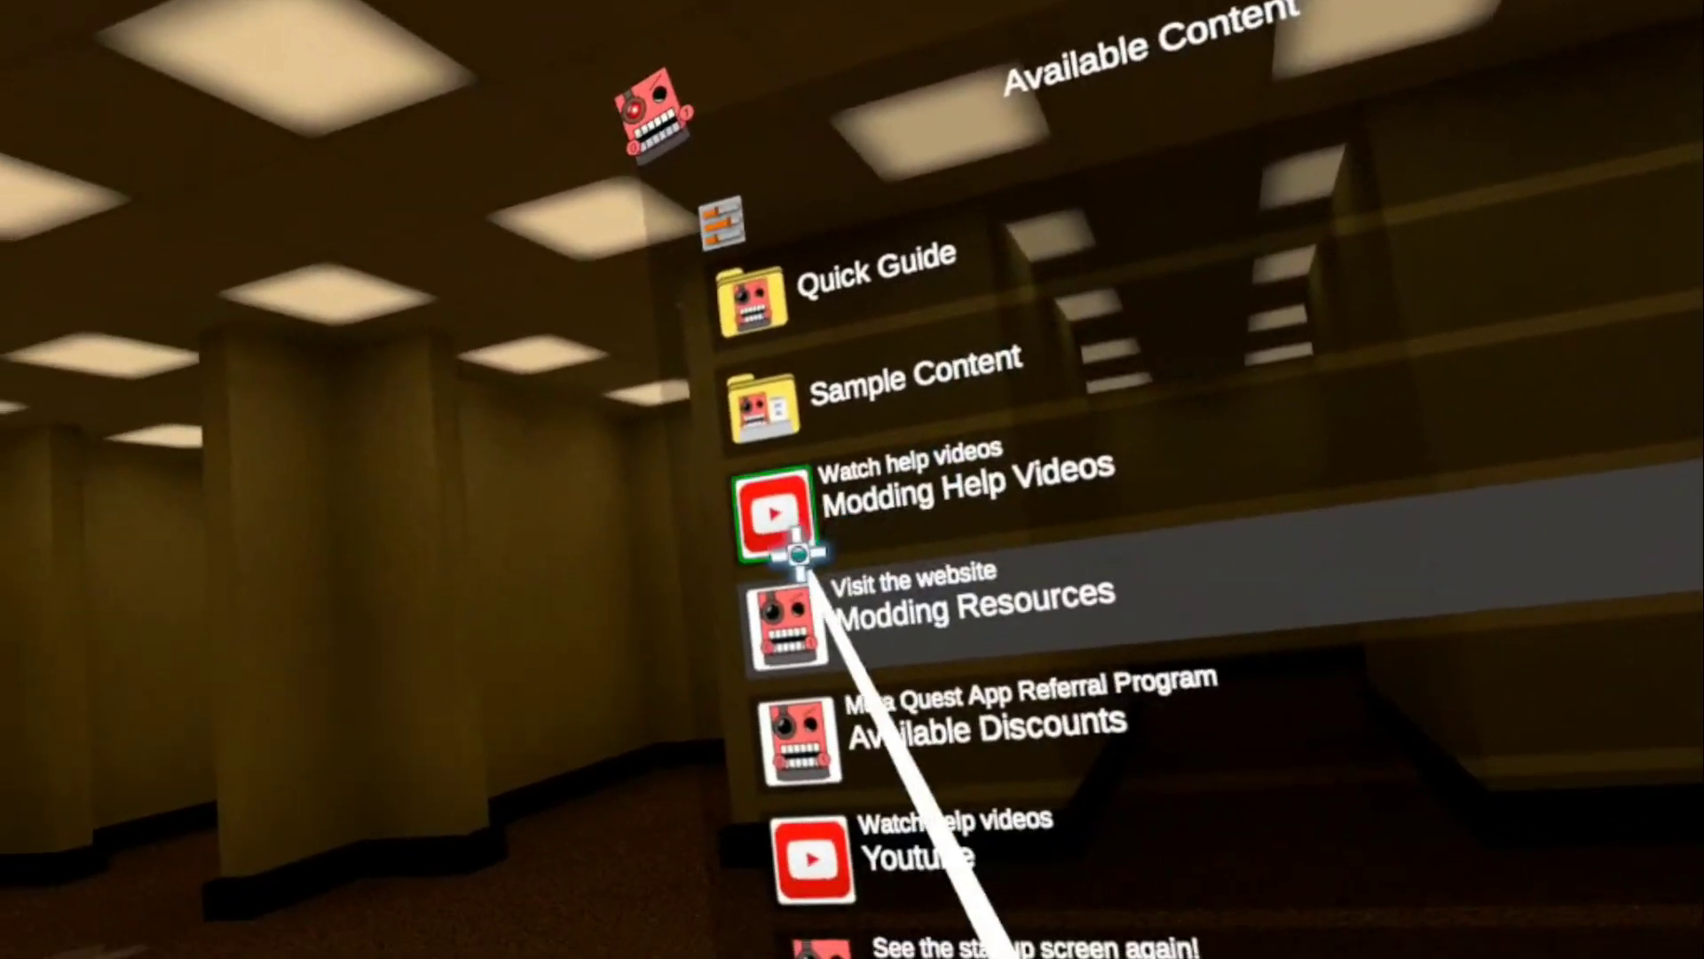
Step: Open shizuku.rikka.app from the Shizuku link in the Modding Resources tools list
{"action": "left_click", "coordinate": [693, 679]}
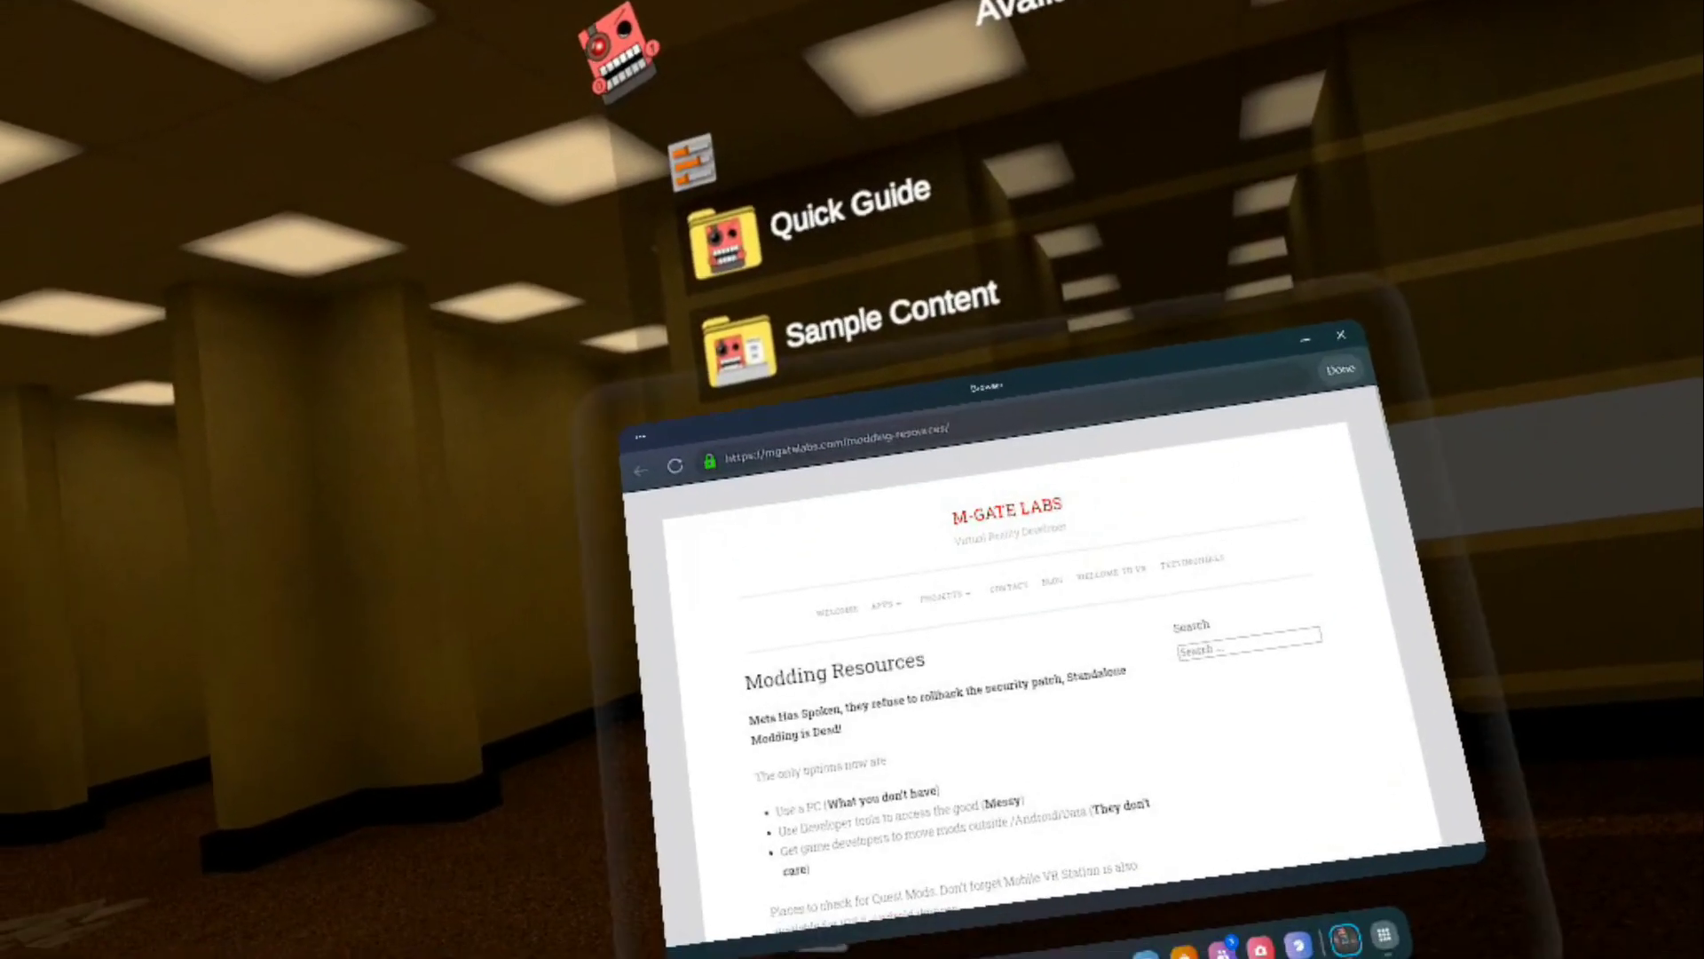
{"action": "scroll", "coordinate": [914, 710], "scroll_direction": "down", "scroll_amount": 5}
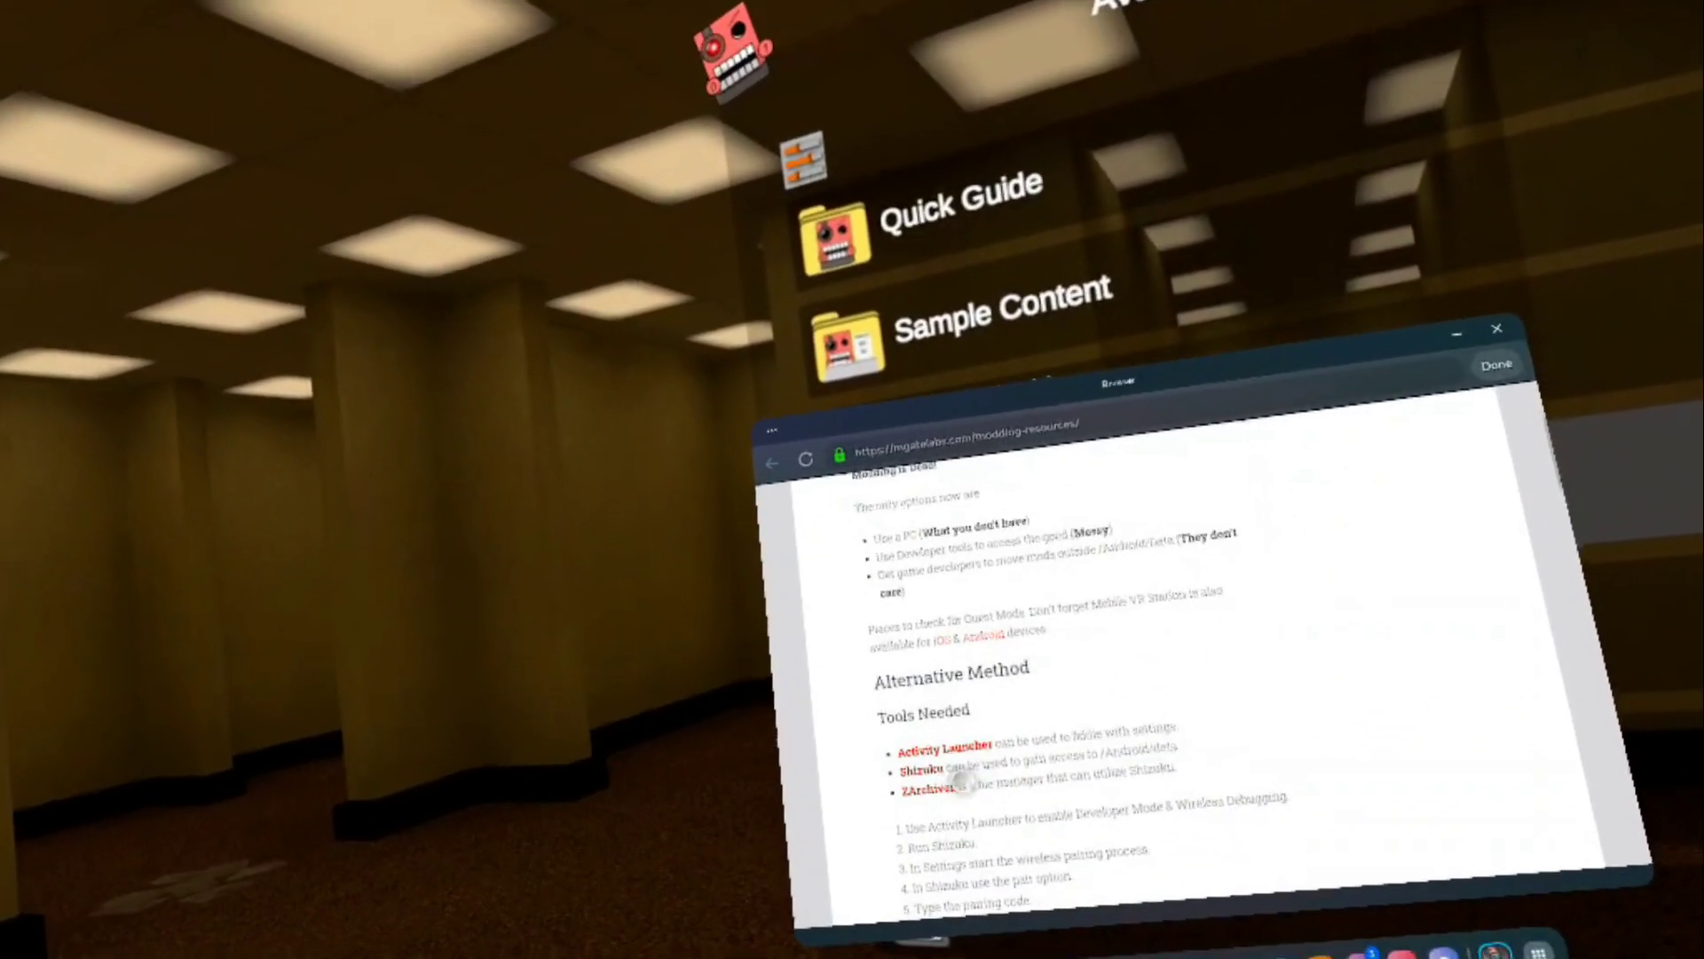
{"action": "left_click", "coordinate": [914, 748]}
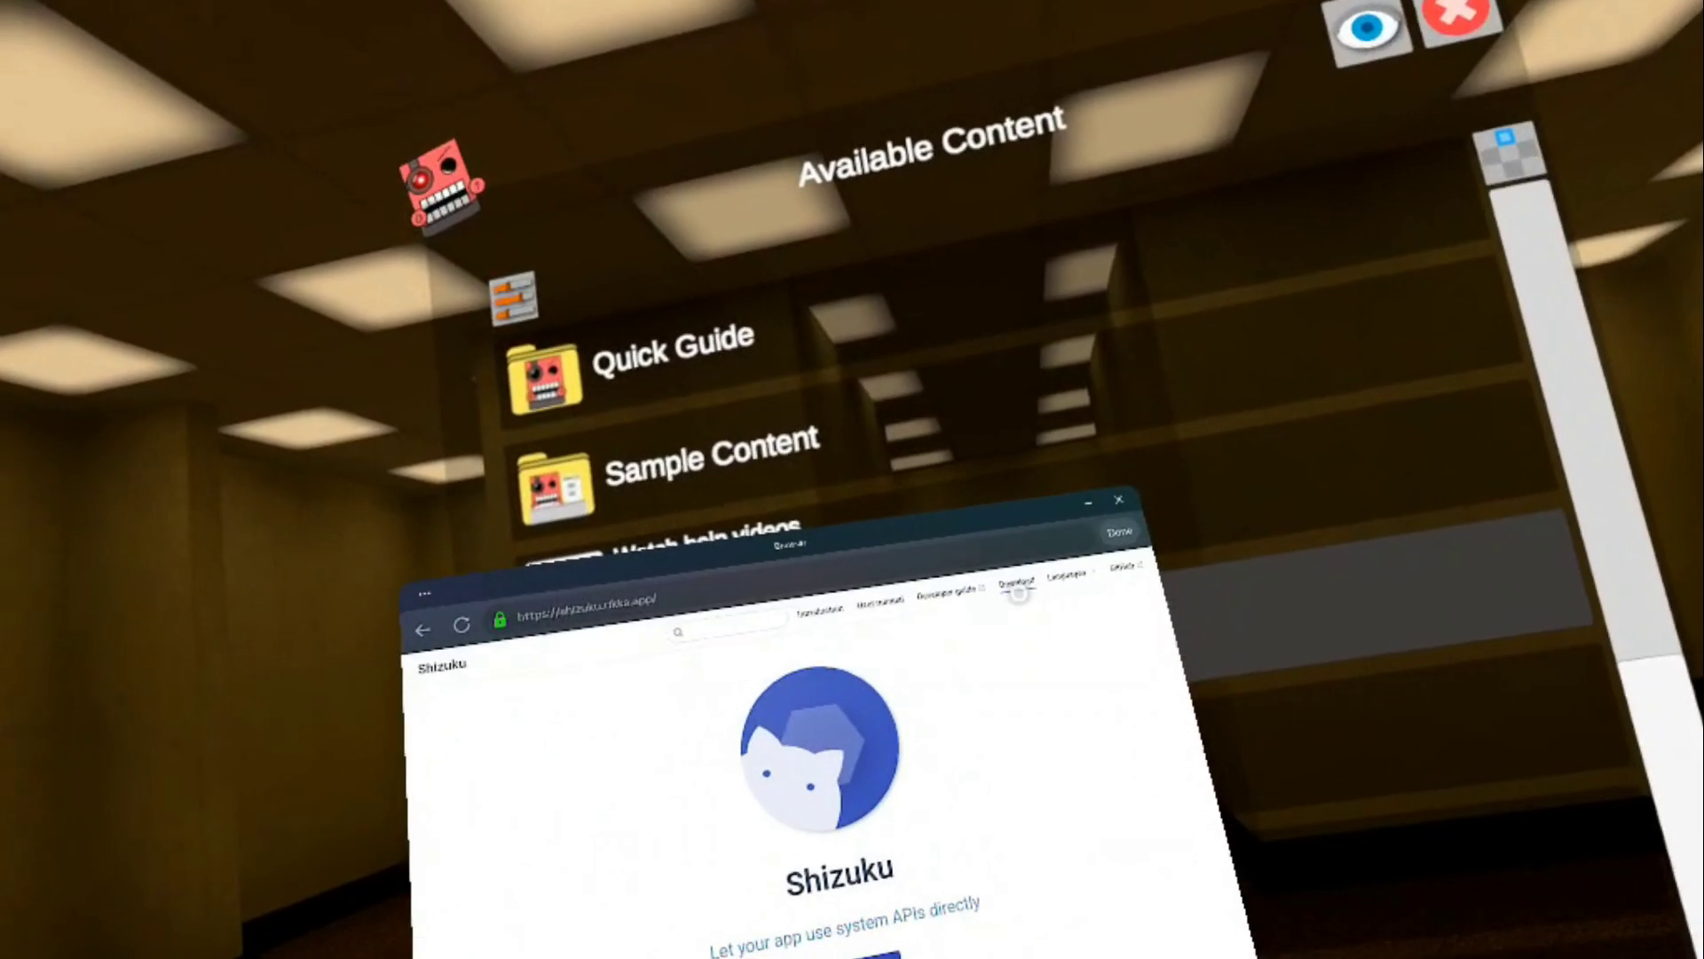
Step: Go to Shizuku's GitHub releases and scroll to the v13.5.4 APK asset
{"action": "left_click", "coordinate": [1129, 578]}
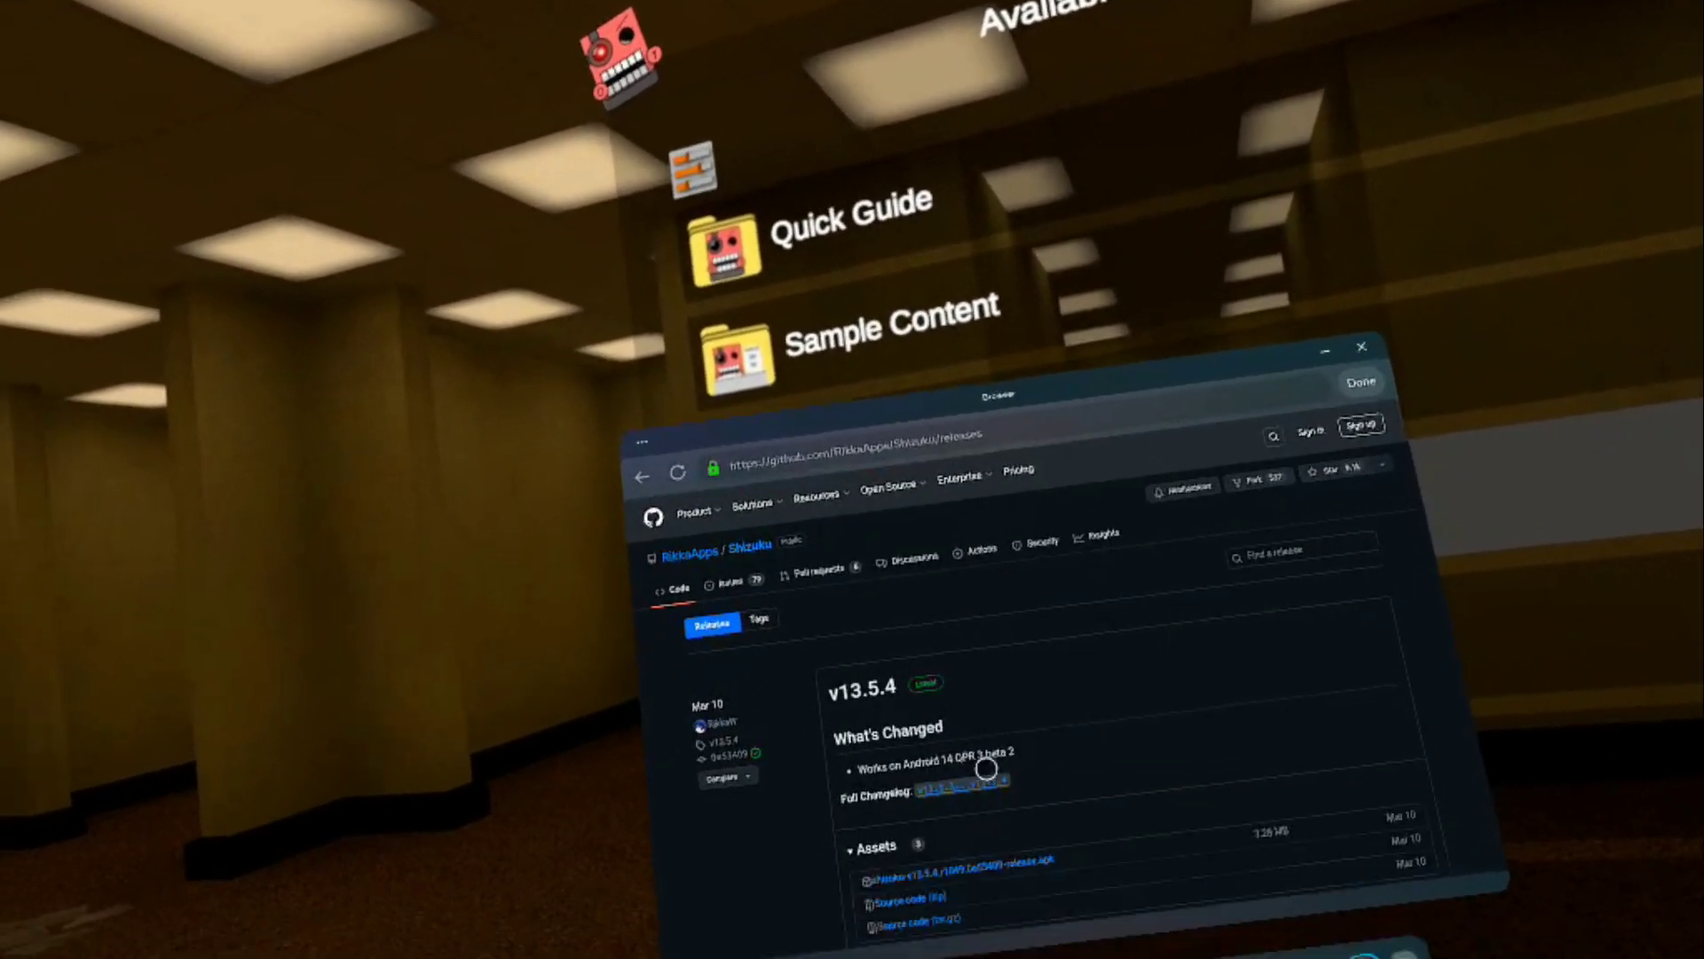
{"action": "scroll", "coordinate": [1012, 725], "scroll_direction": "down", "scroll_amount": 2}
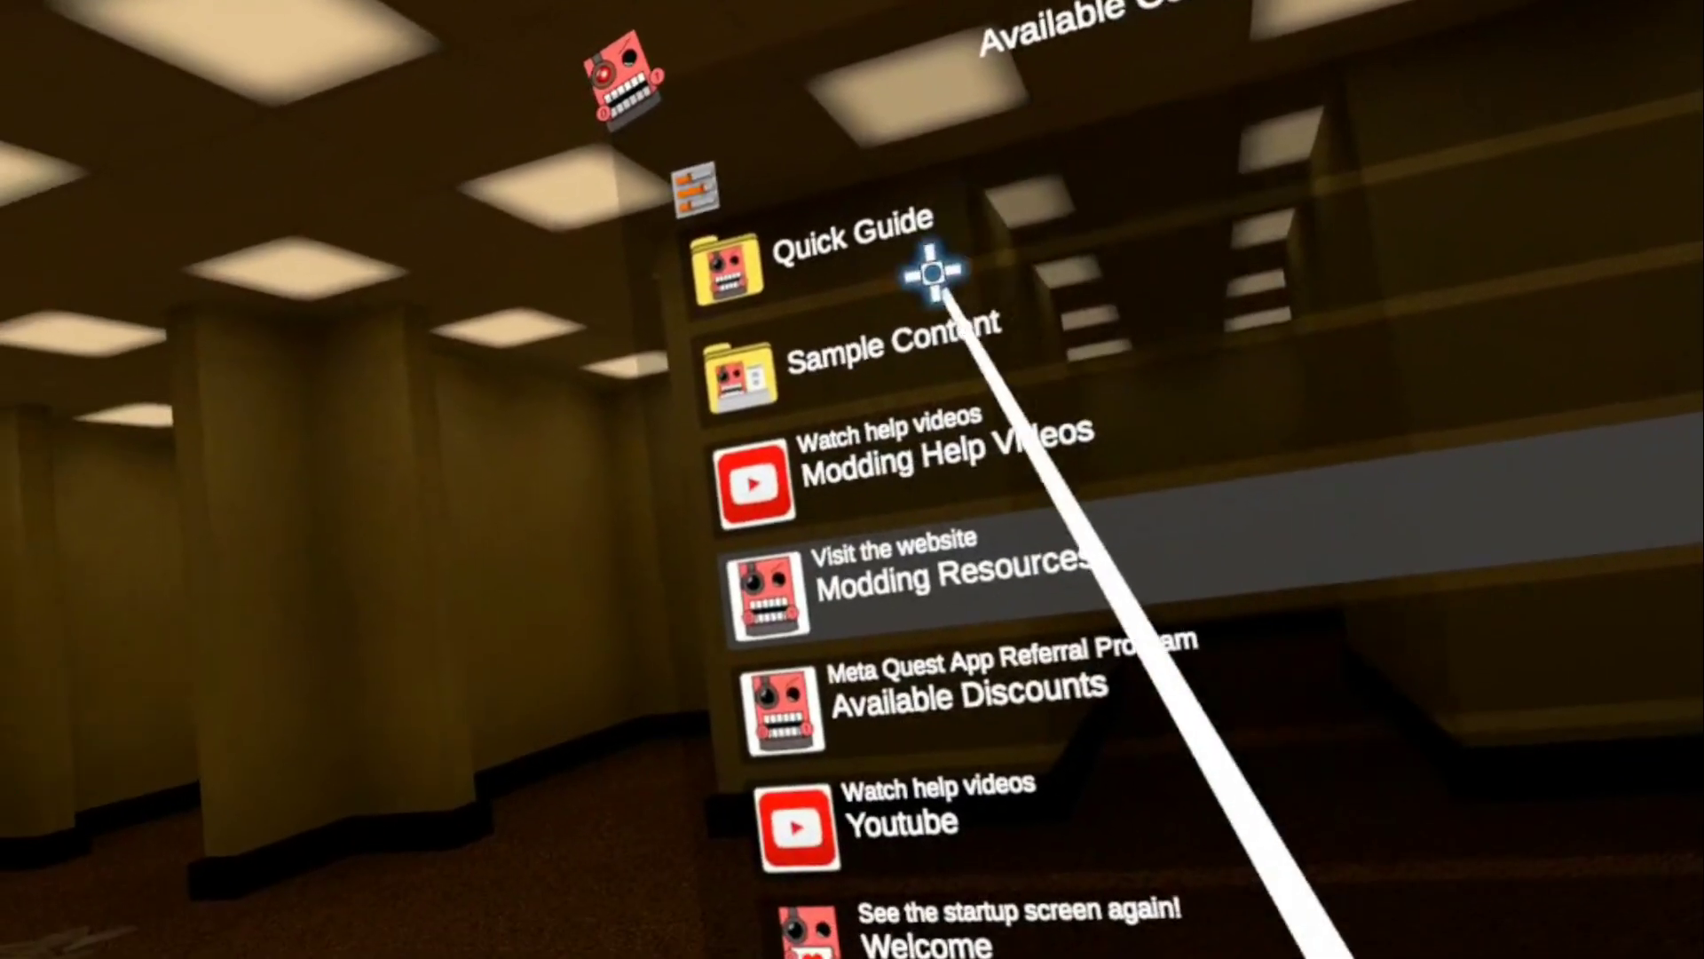
Step: Open APKPure's ZArchiver page via the ZArchiver link in the Modding Resources tools list
{"action": "left_click", "coordinate": [772, 595]}
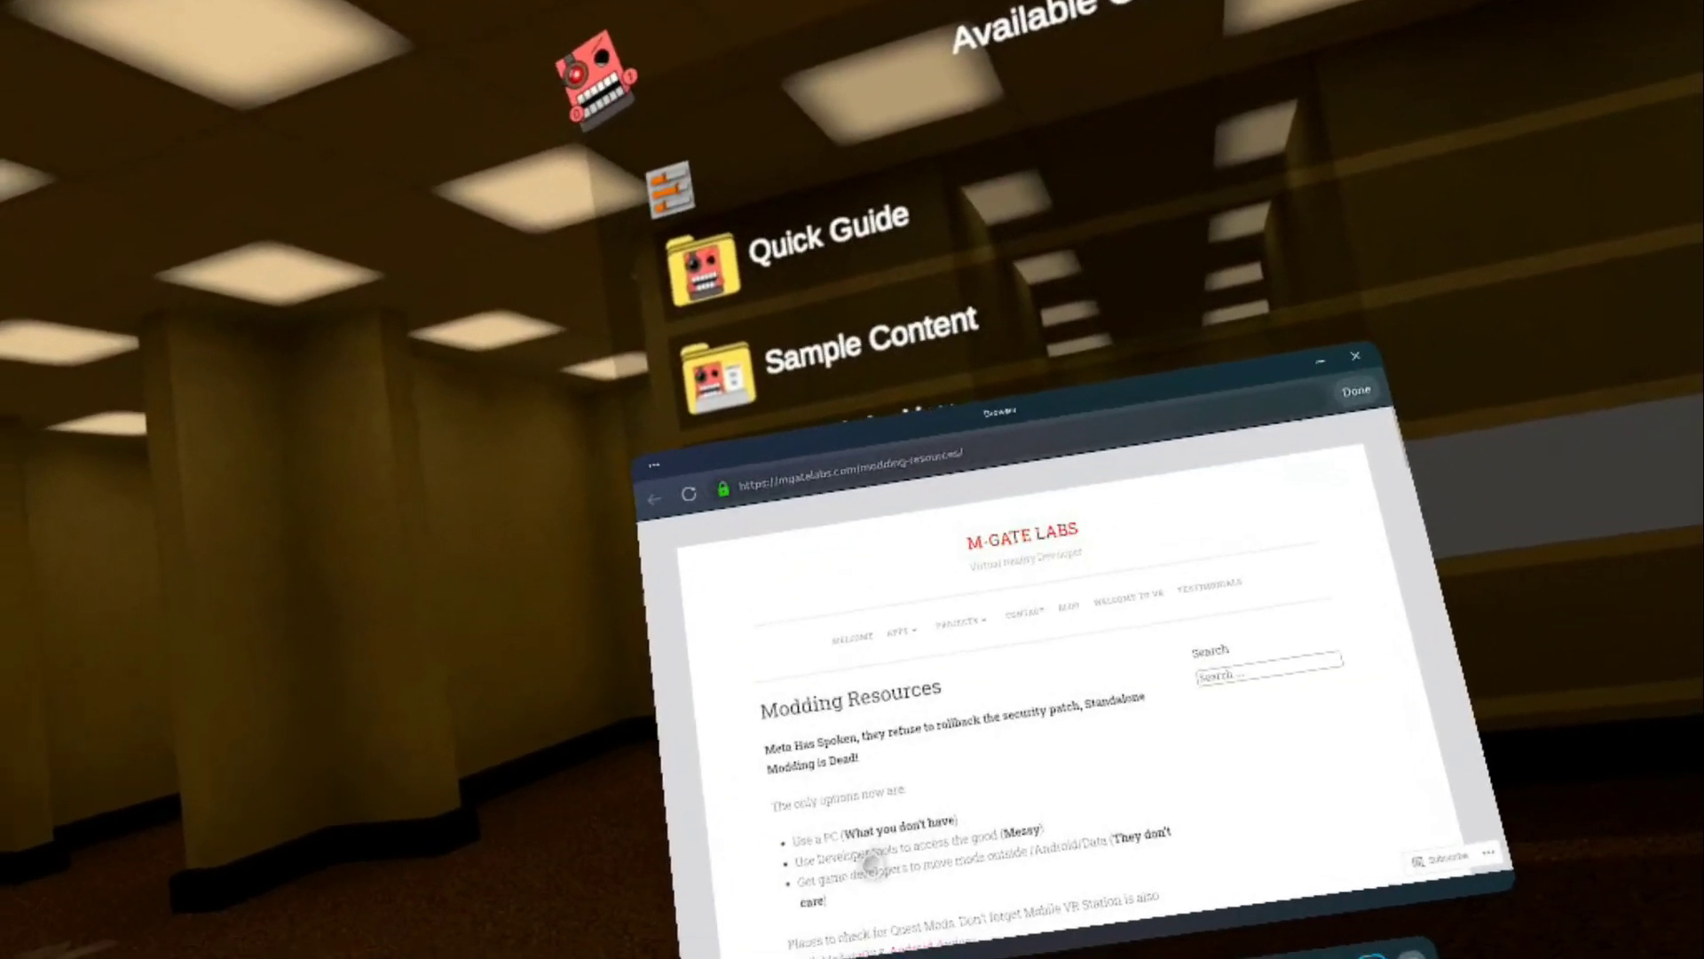
{"action": "scroll", "coordinate": [874, 863], "scroll_direction": "down", "scroll_amount": 5}
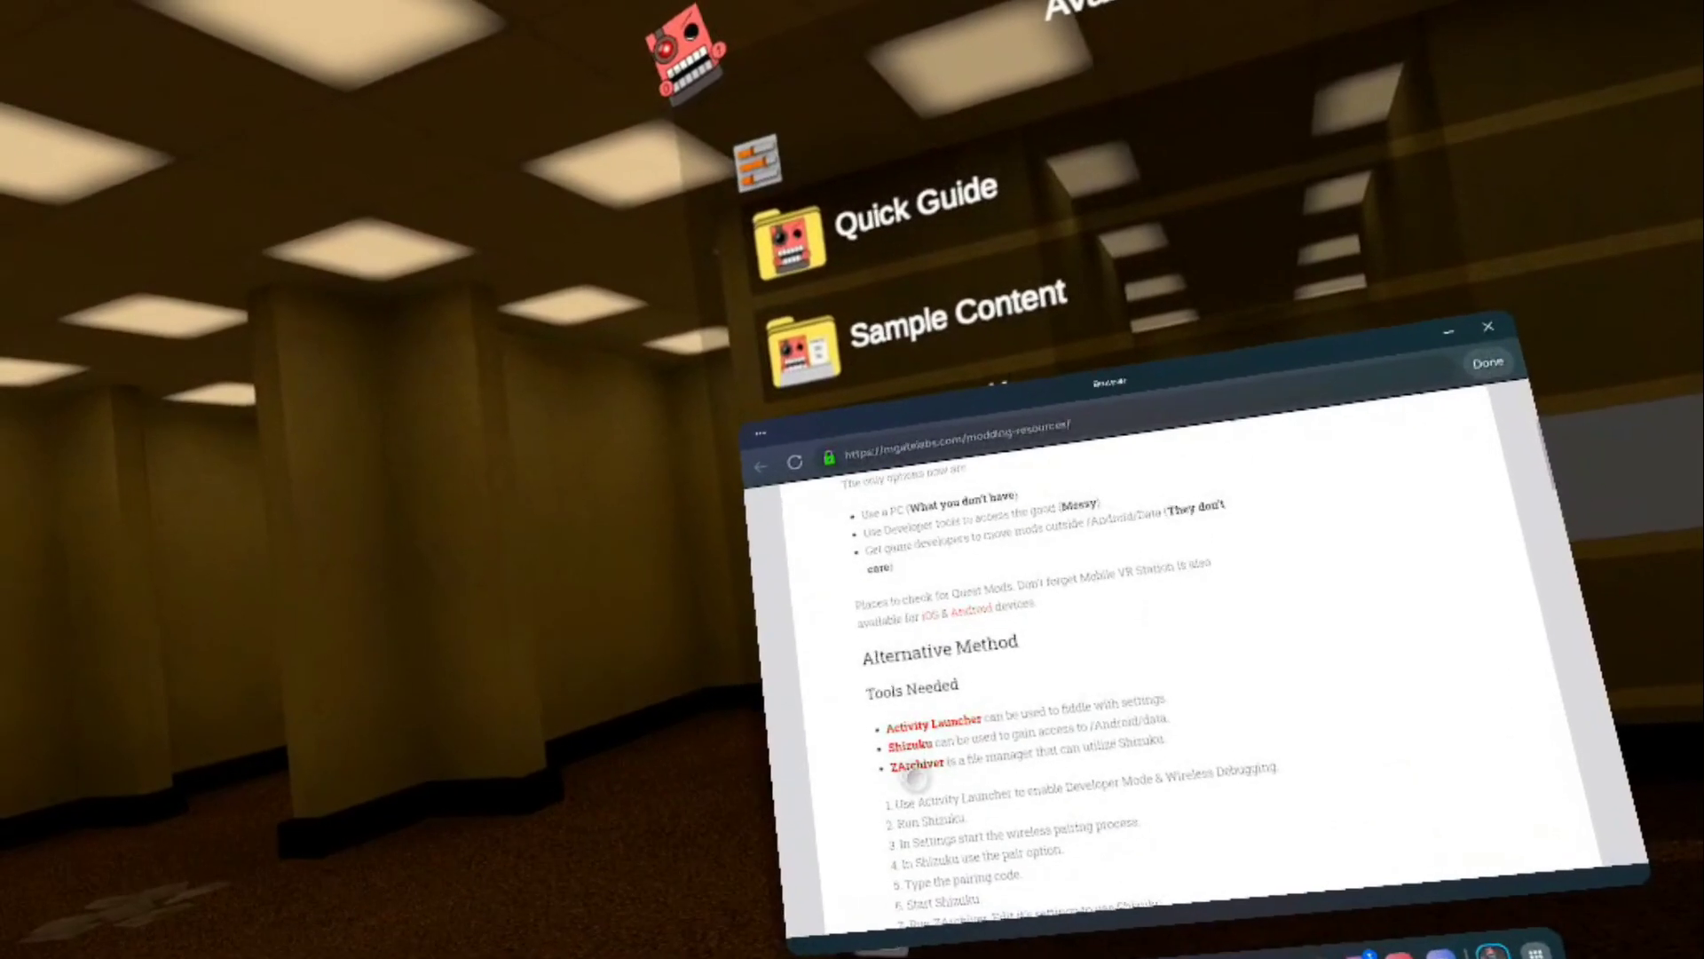
{"action": "left_click", "coordinate": [915, 763]}
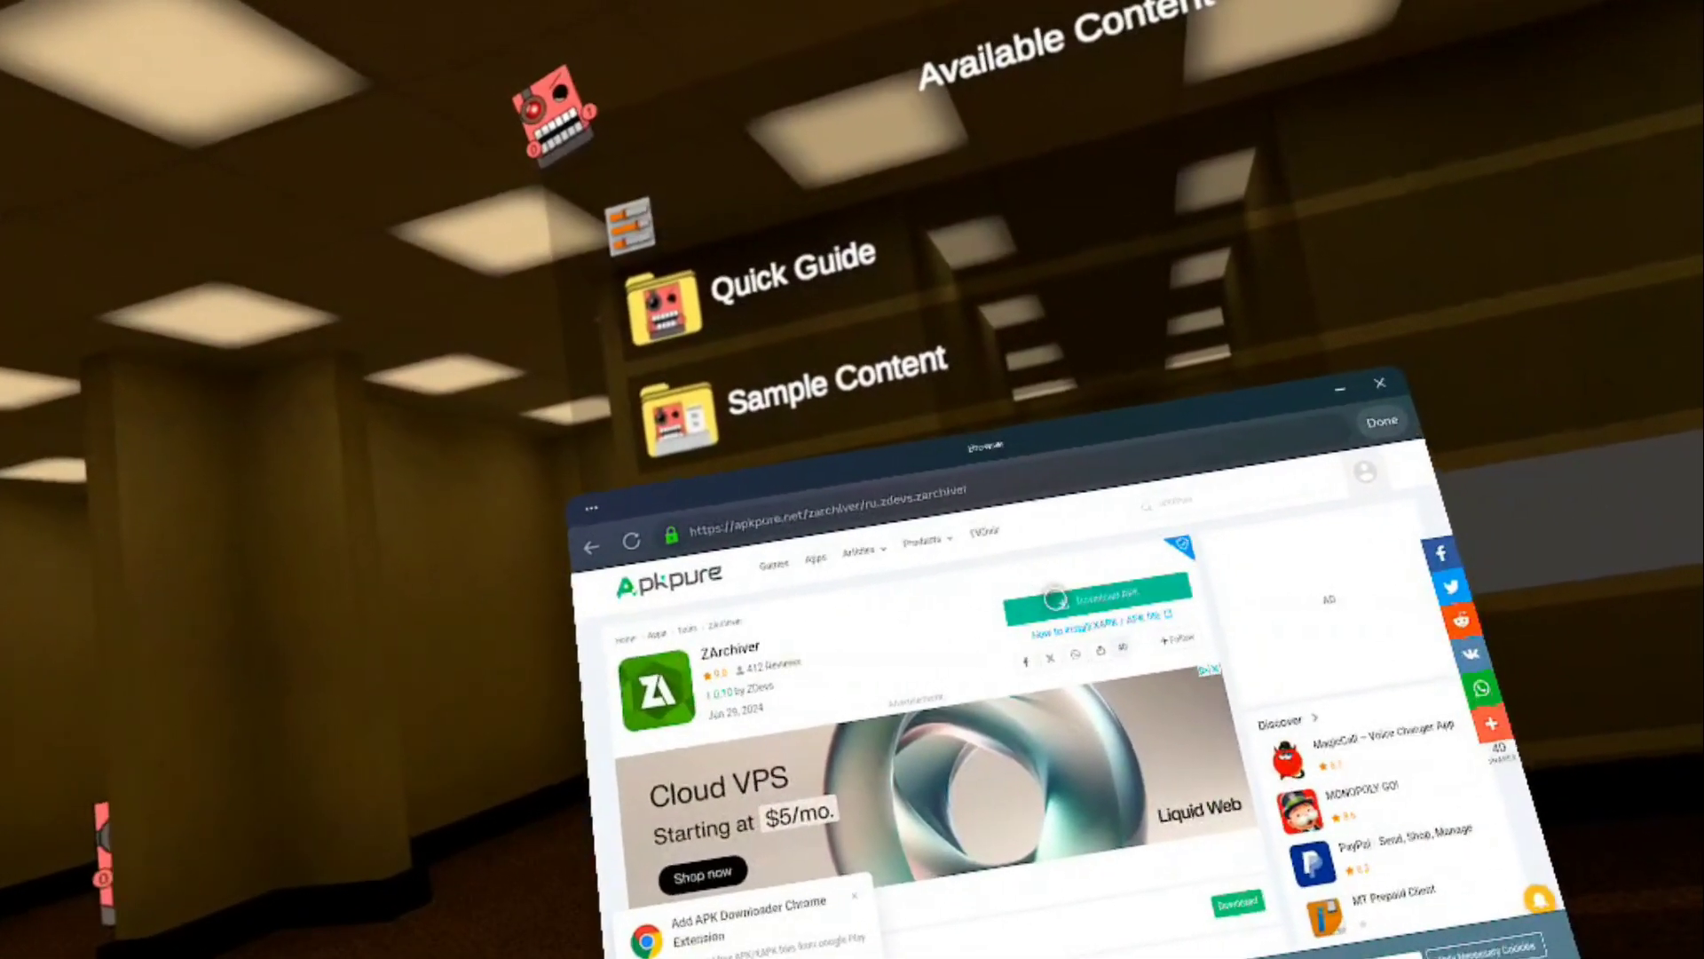
Step: Download the ZArchiver 1.0.10 APK (4.9 MB), dismissing the ad, then close the browser
{"action": "left_click", "coordinate": [1055, 597]}
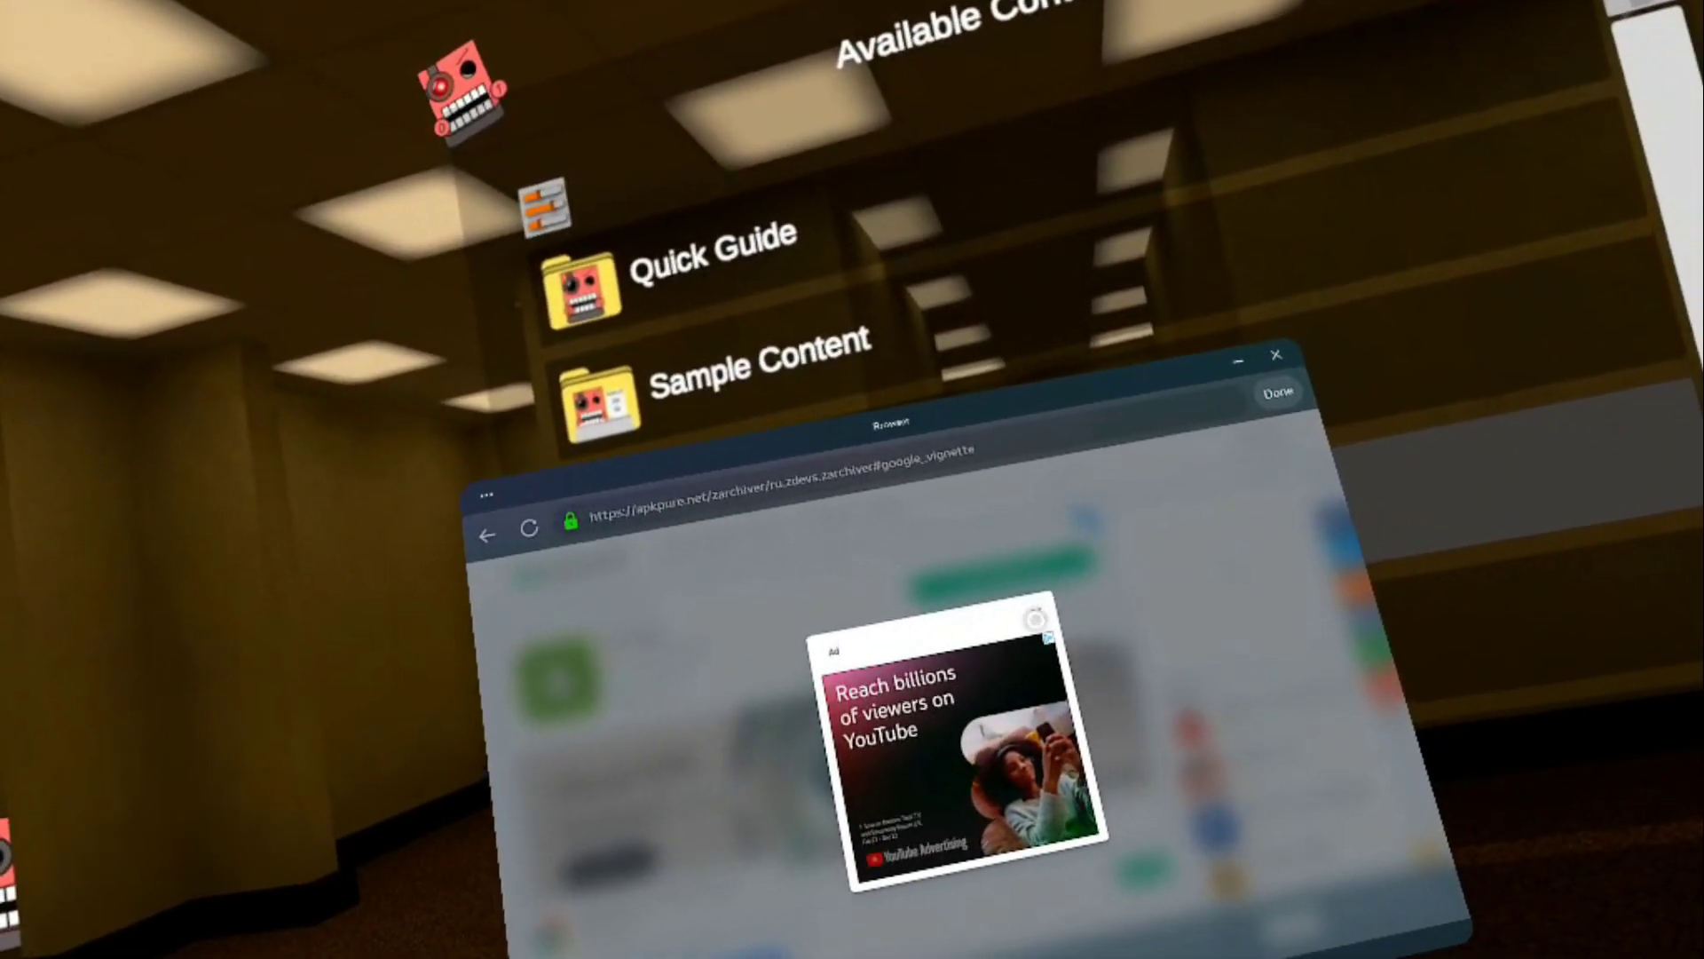
{"action": "left_click", "coordinate": [1032, 620]}
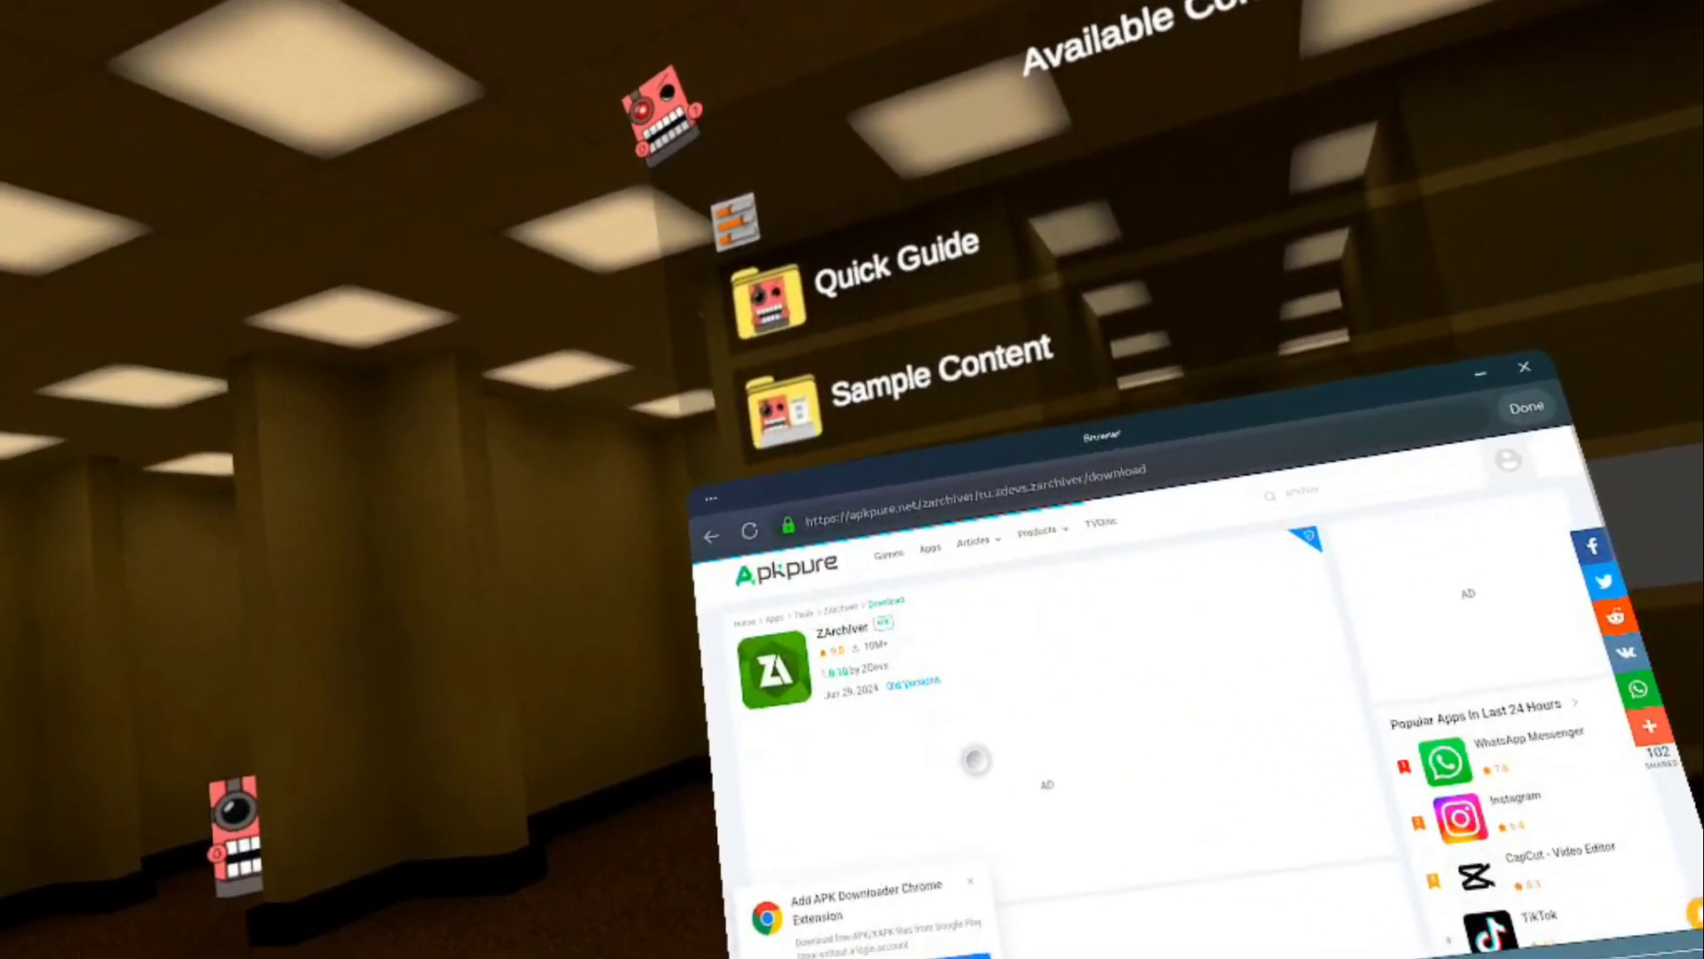
{"action": "scroll", "coordinate": [976, 799], "scroll_direction": "down", "scroll_amount": 2}
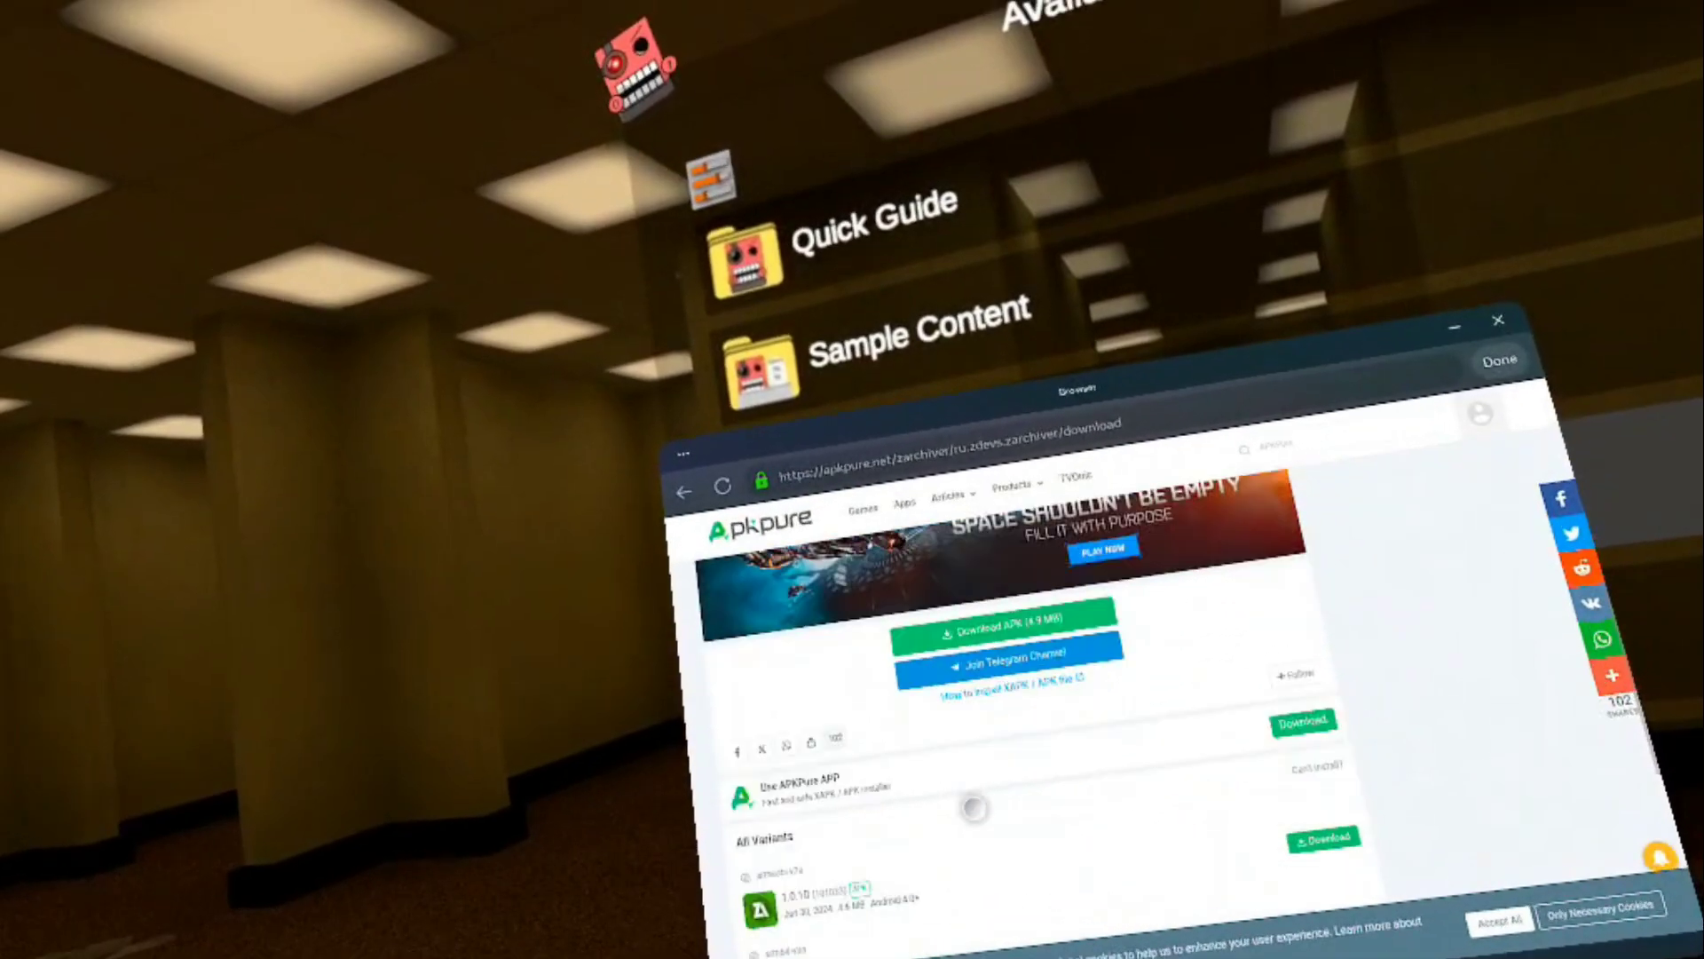
{"action": "scroll", "coordinate": [975, 813], "scroll_direction": "down", "scroll_amount": 2}
{"action": "left_click", "coordinate": [1009, 717]}
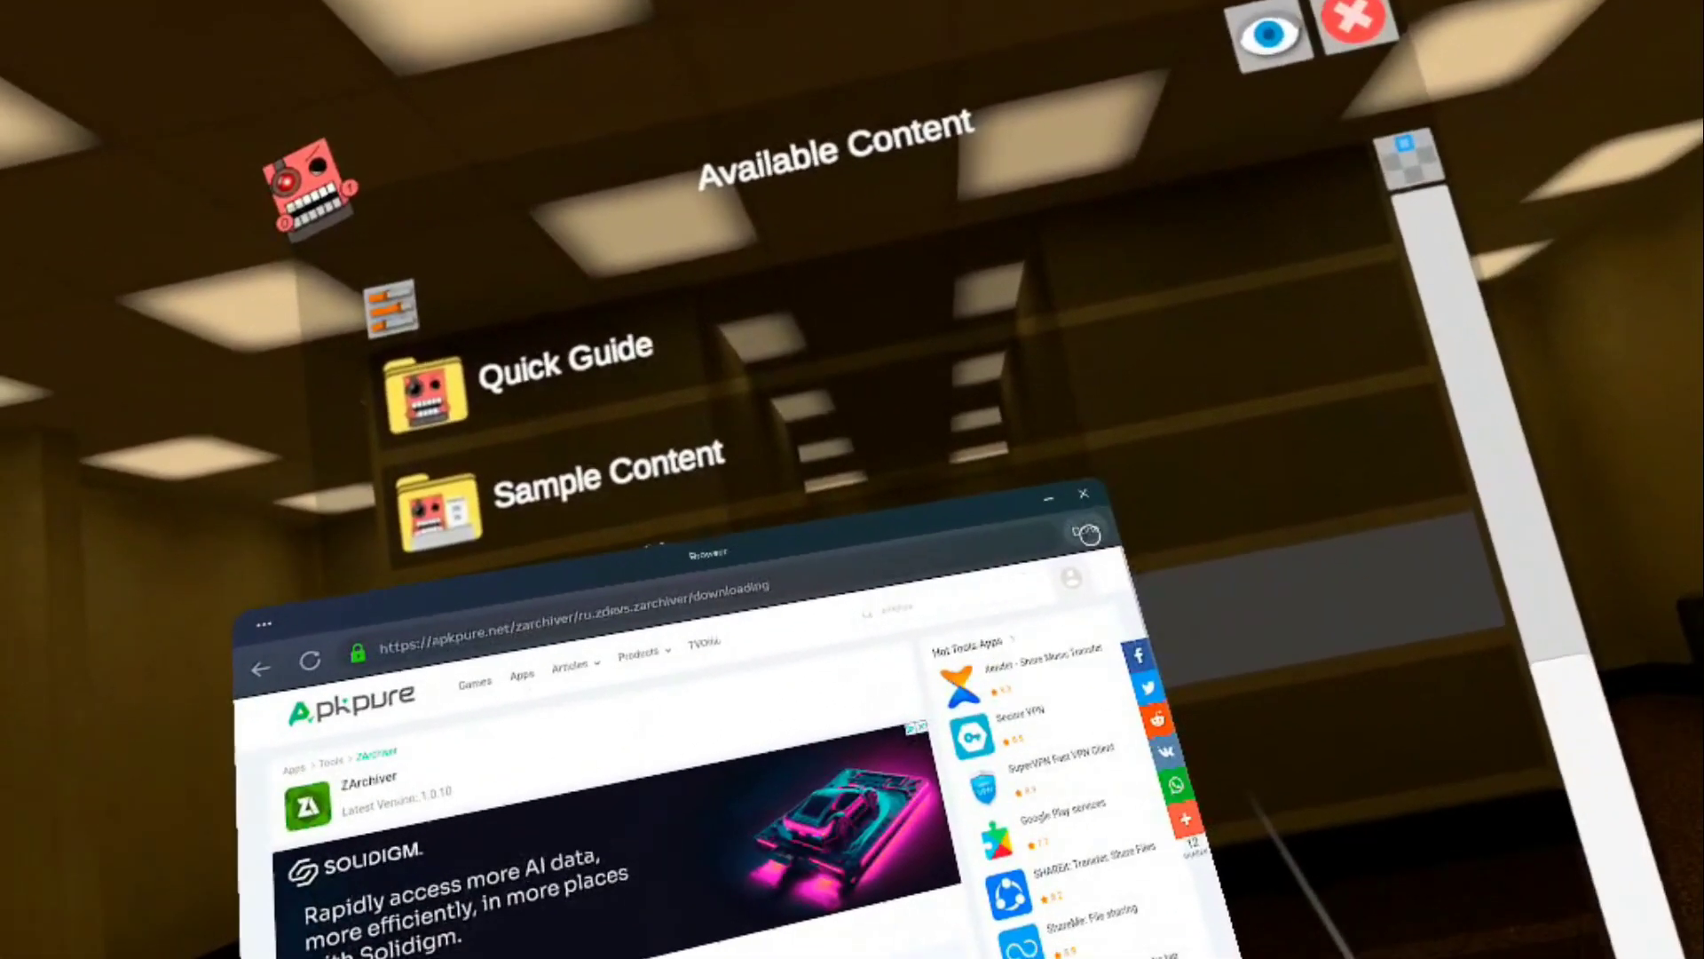
{"action": "left_click", "coordinate": [1085, 533]}
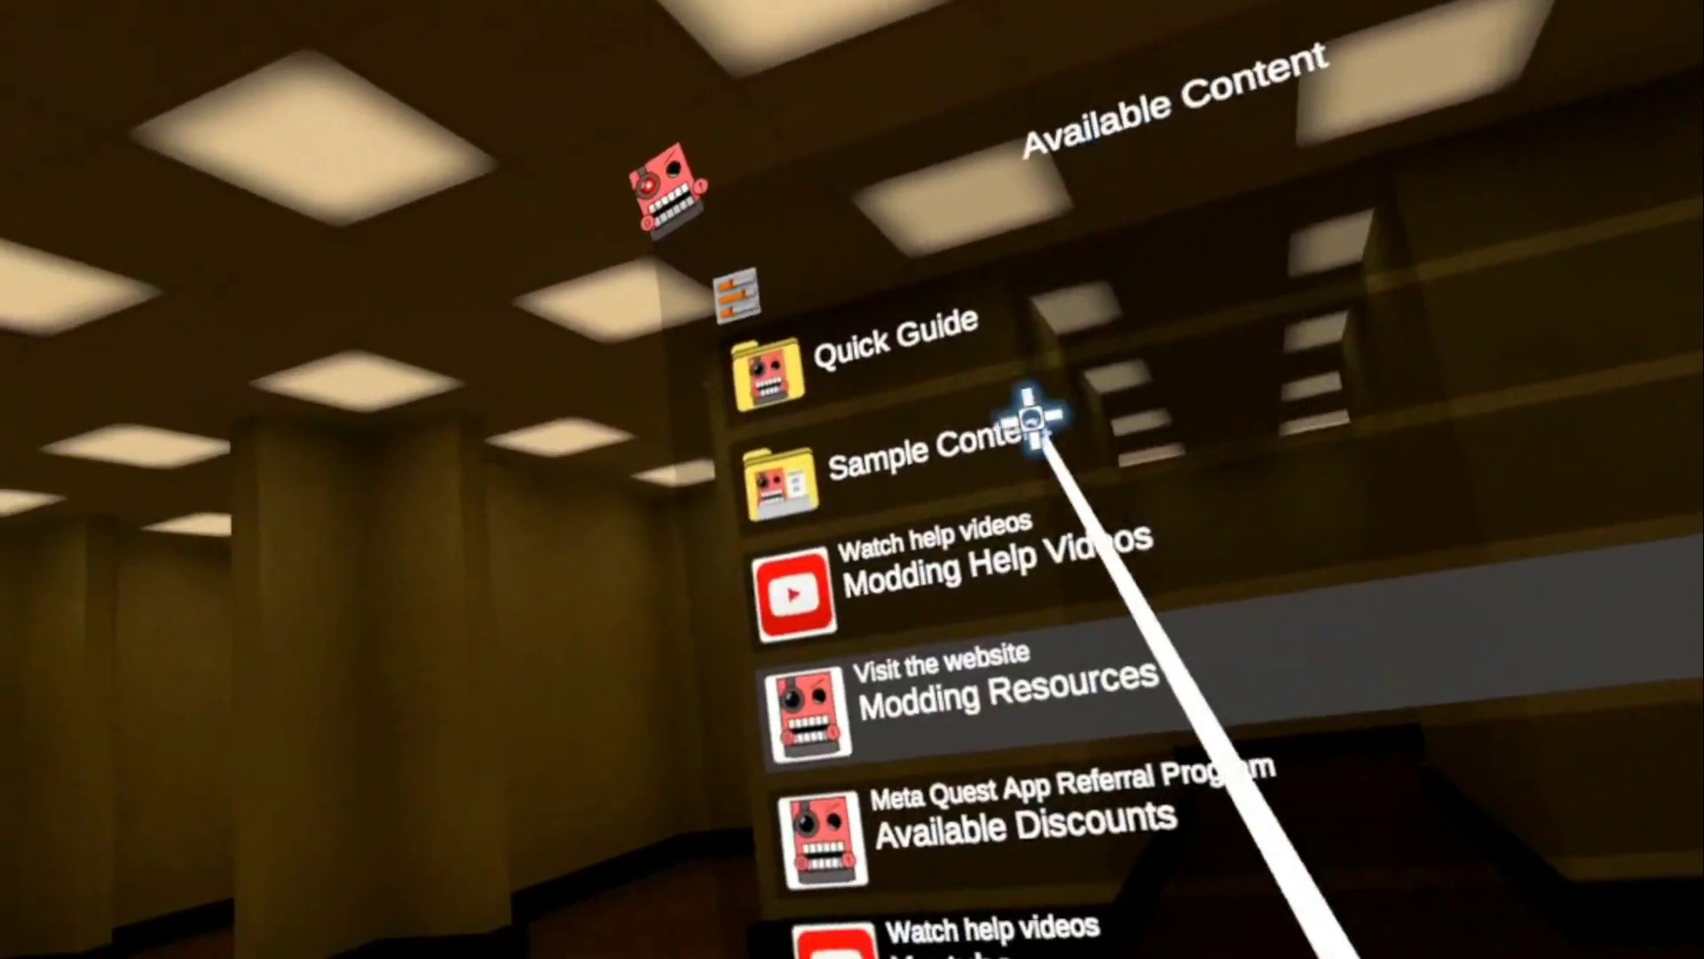
Step: In the Configuration Wizard's Scoped Storage options, run Step 1: Request Access for the data folder
{"action": "scroll", "coordinate": [869, 435], "scroll_direction": "up", "scroll_amount": 3}
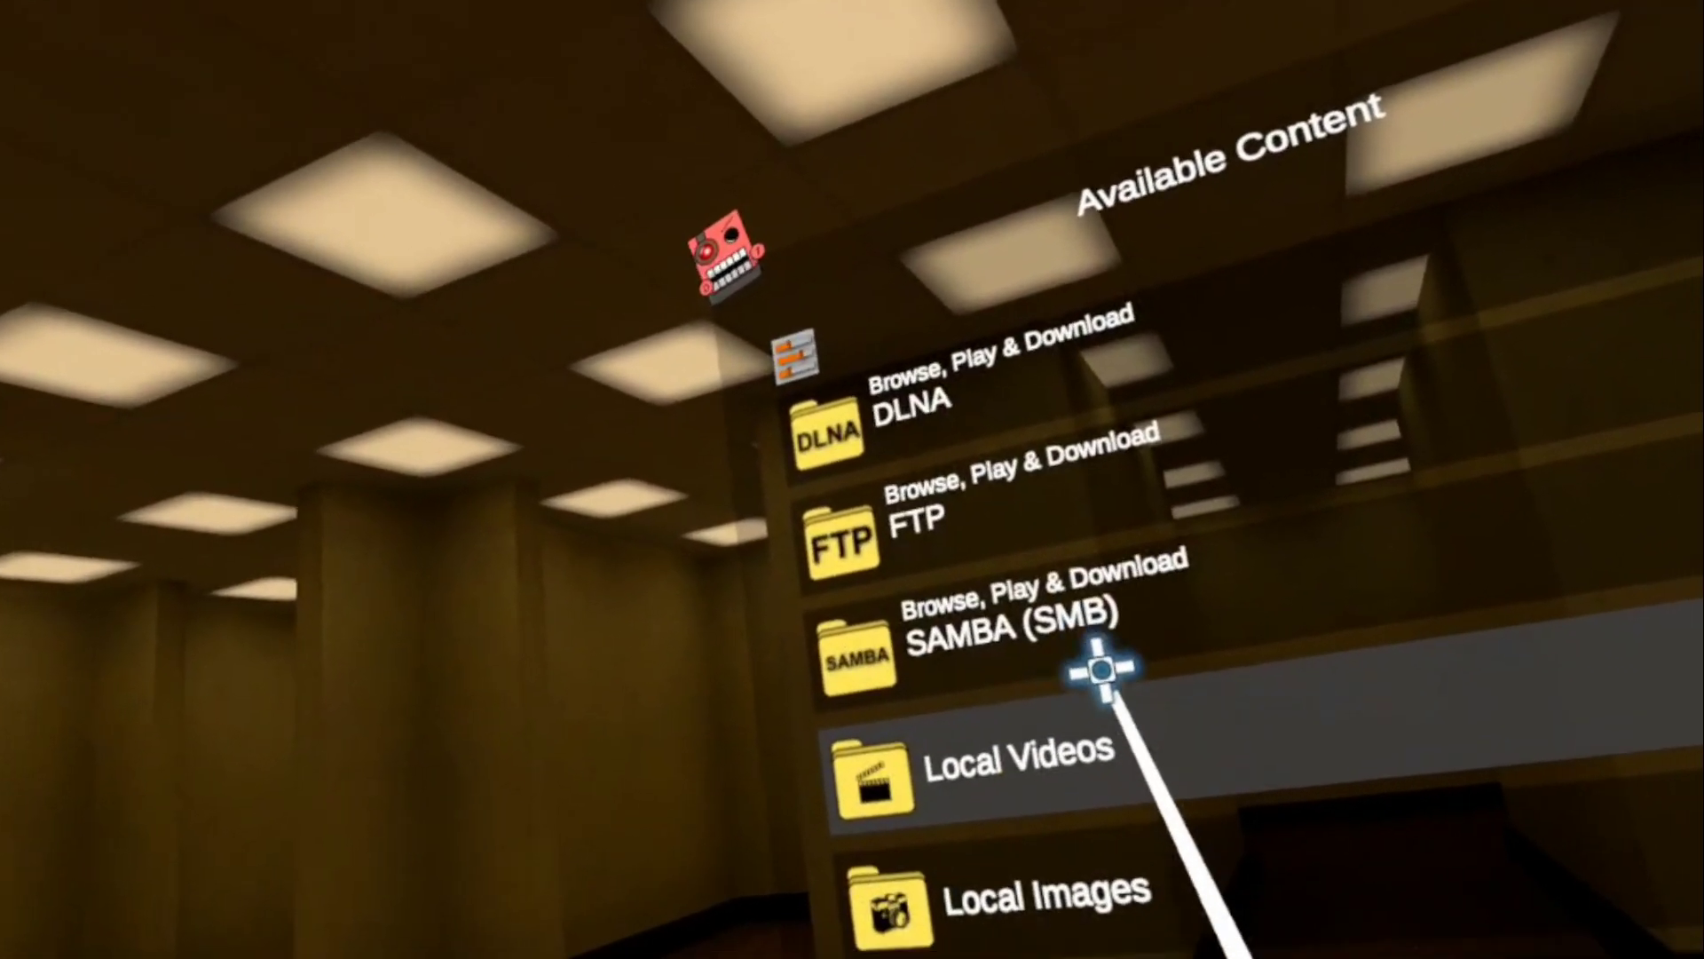
{"action": "scroll", "coordinate": [1091, 661], "scroll_direction": "up", "scroll_amount": 2}
{"action": "scroll", "coordinate": [1092, 621], "scroll_direction": "down", "scroll_amount": 5}
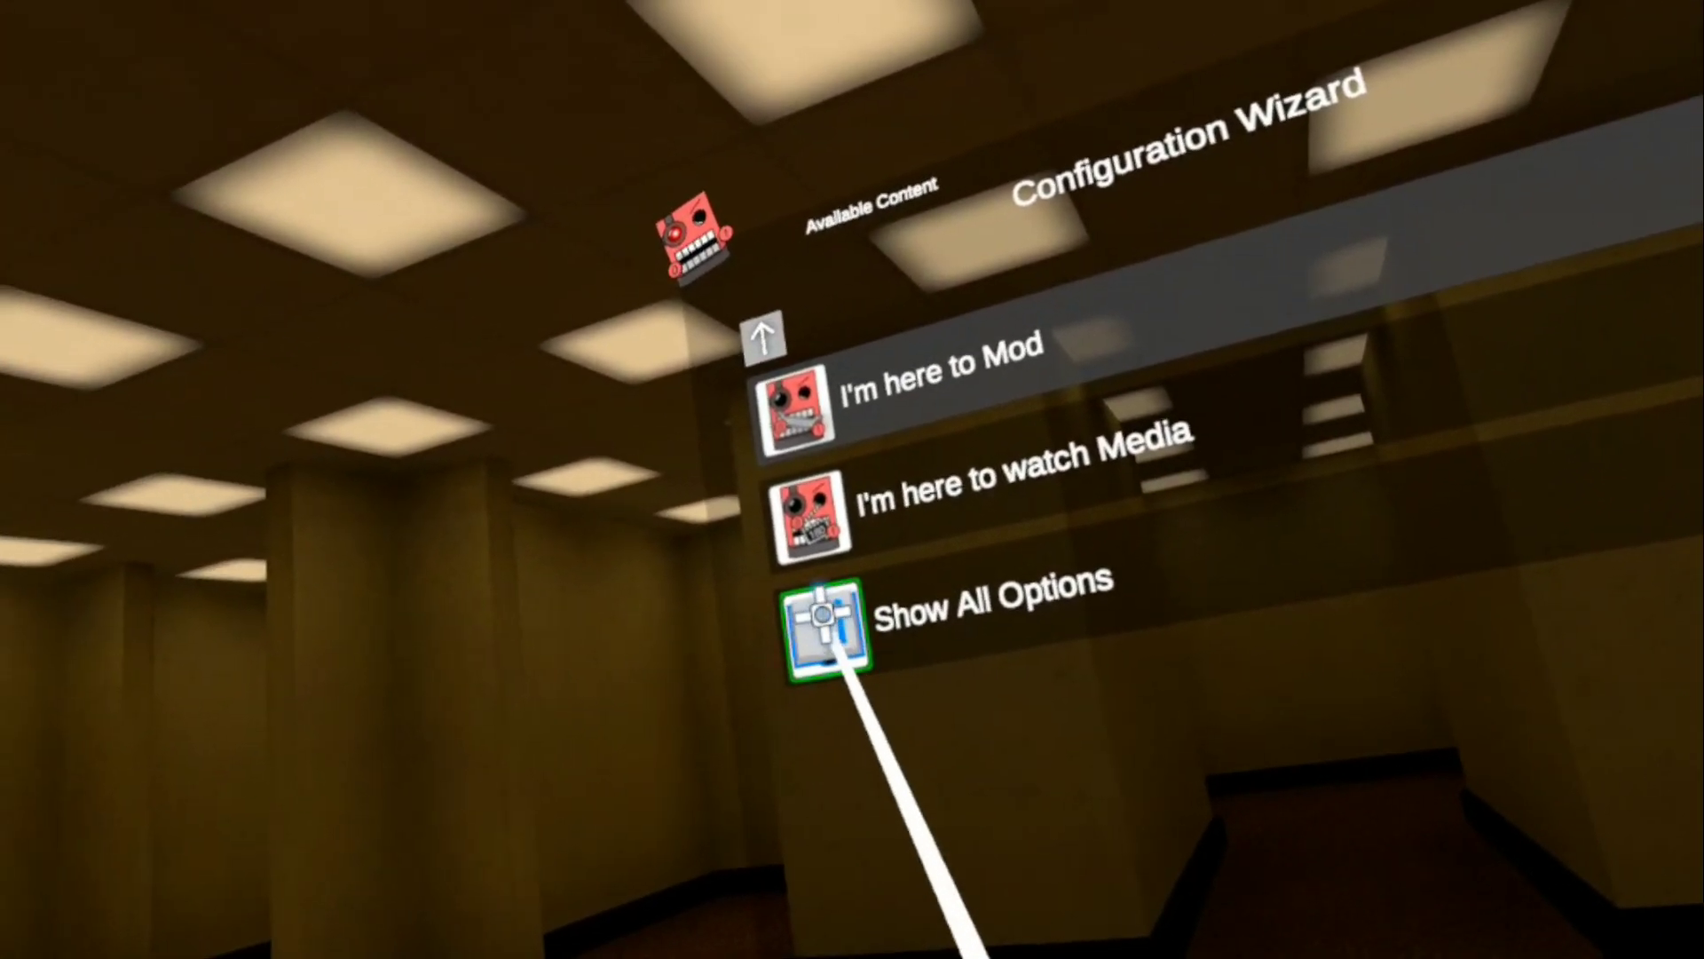
{"action": "left_click", "coordinate": [821, 620]}
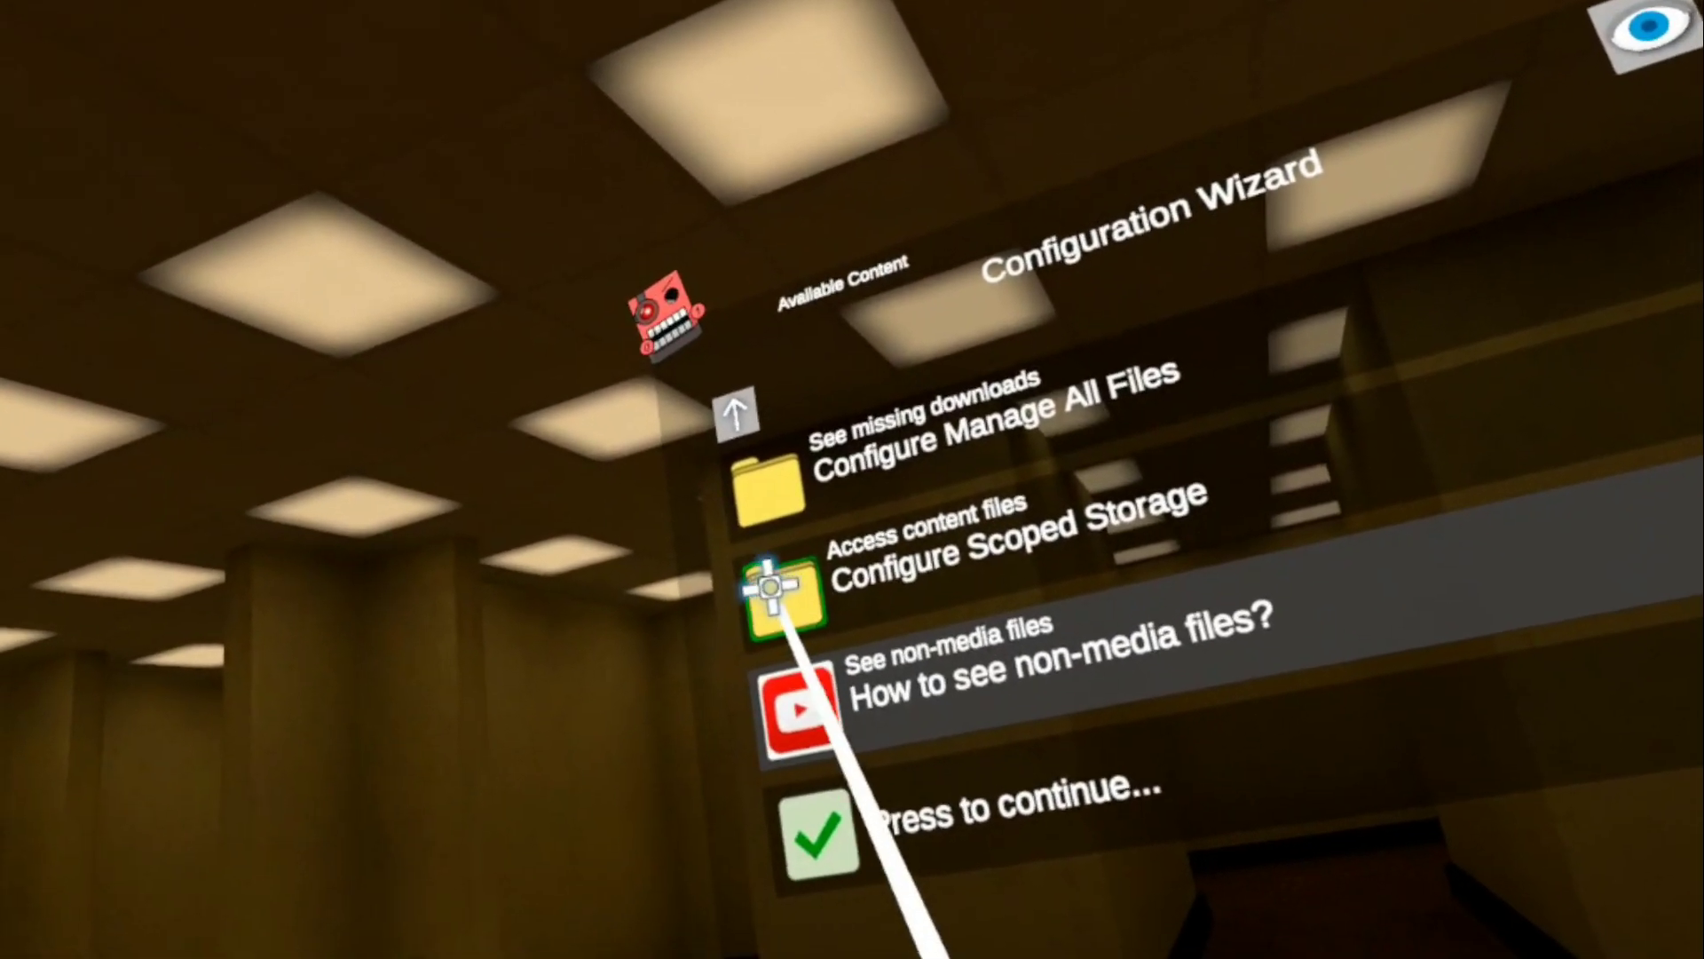
{"action": "left_click", "coordinate": [771, 585]}
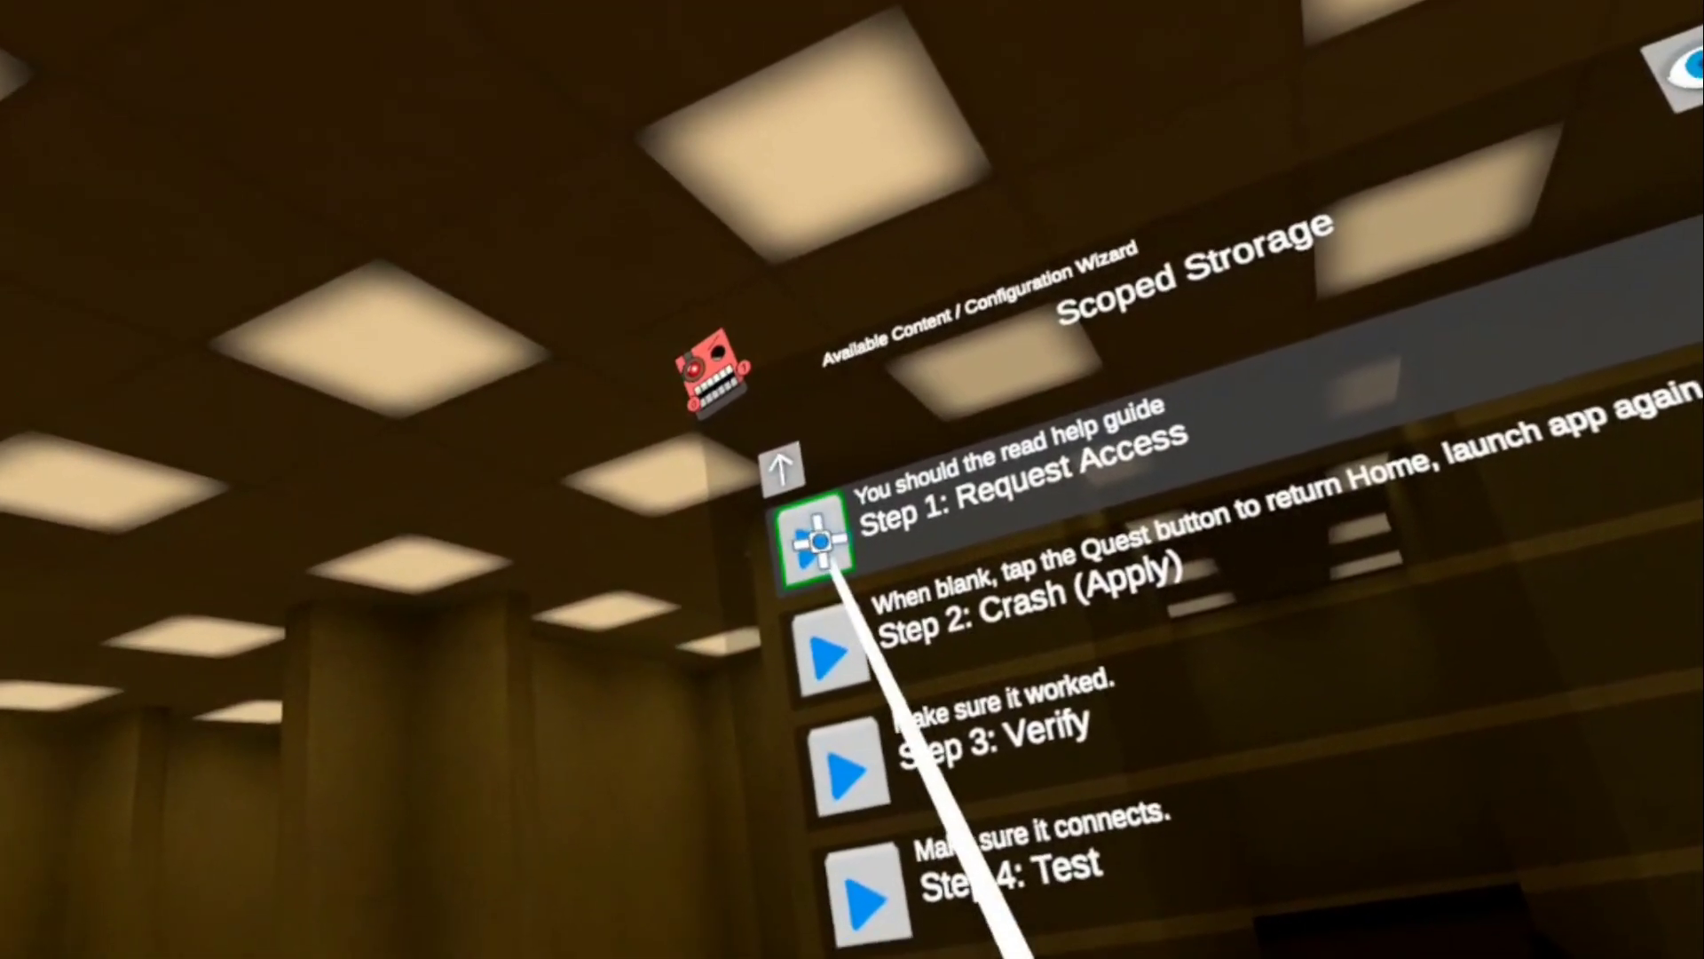
{"action": "left_click", "coordinate": [818, 541]}
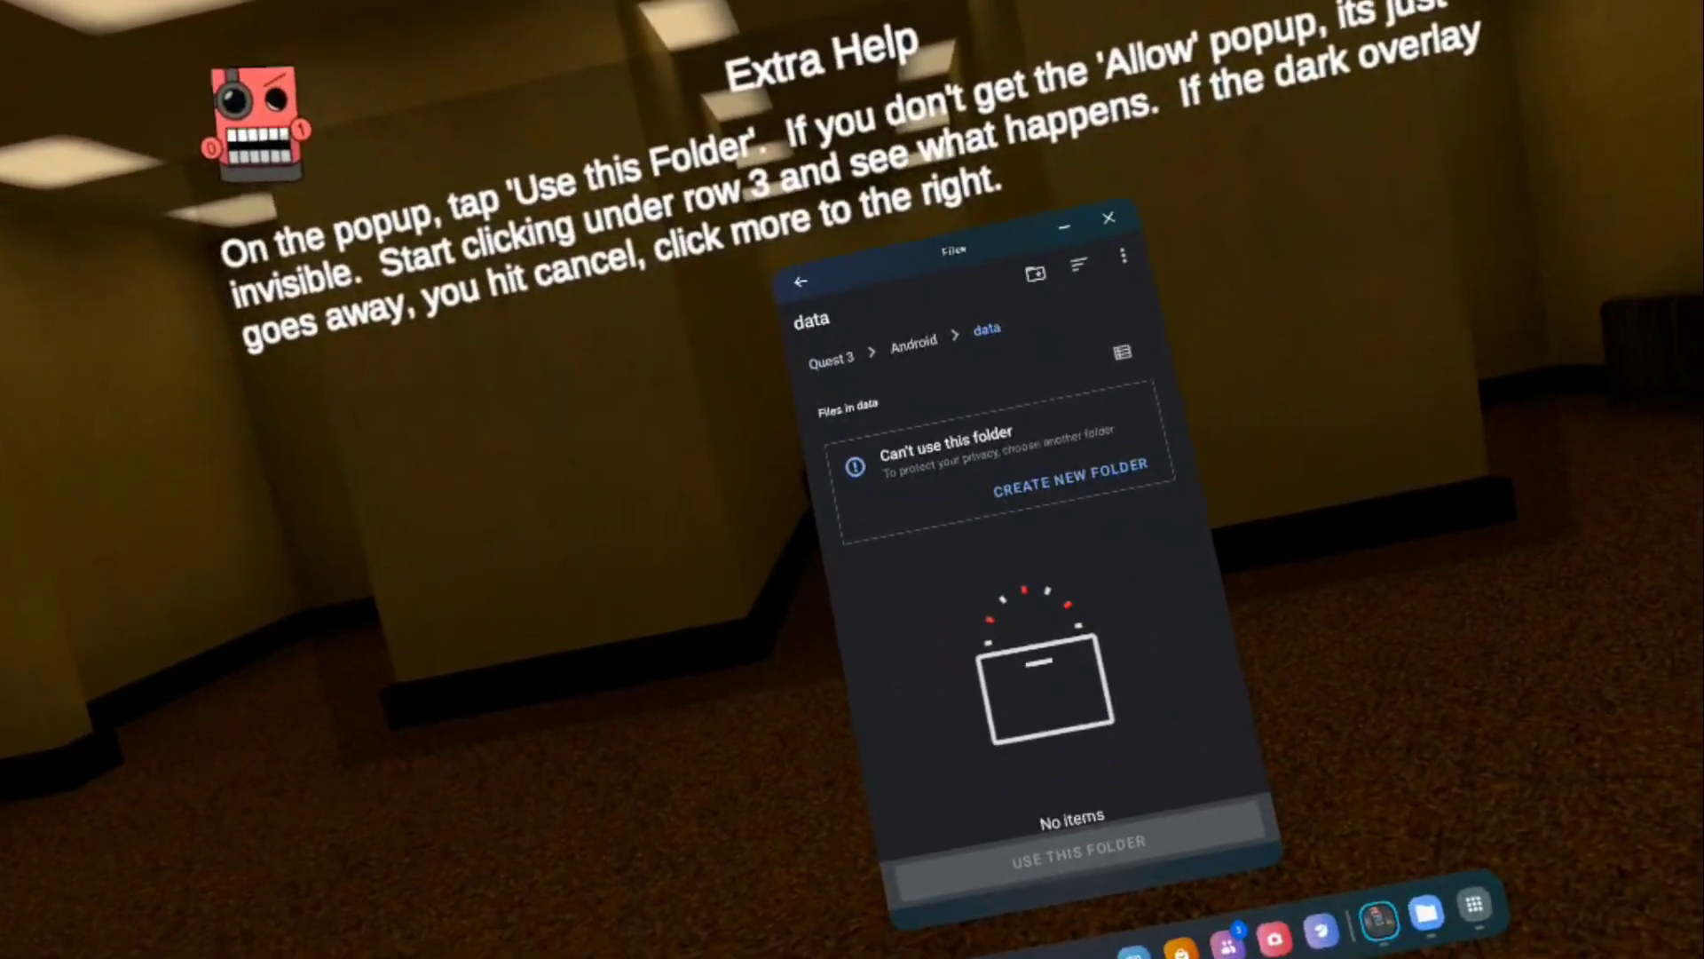
Step: Browse from the Quest 3 root to the Download folder and open the Activity Launcher APK
{"action": "left_click", "coordinate": [1097, 804]}
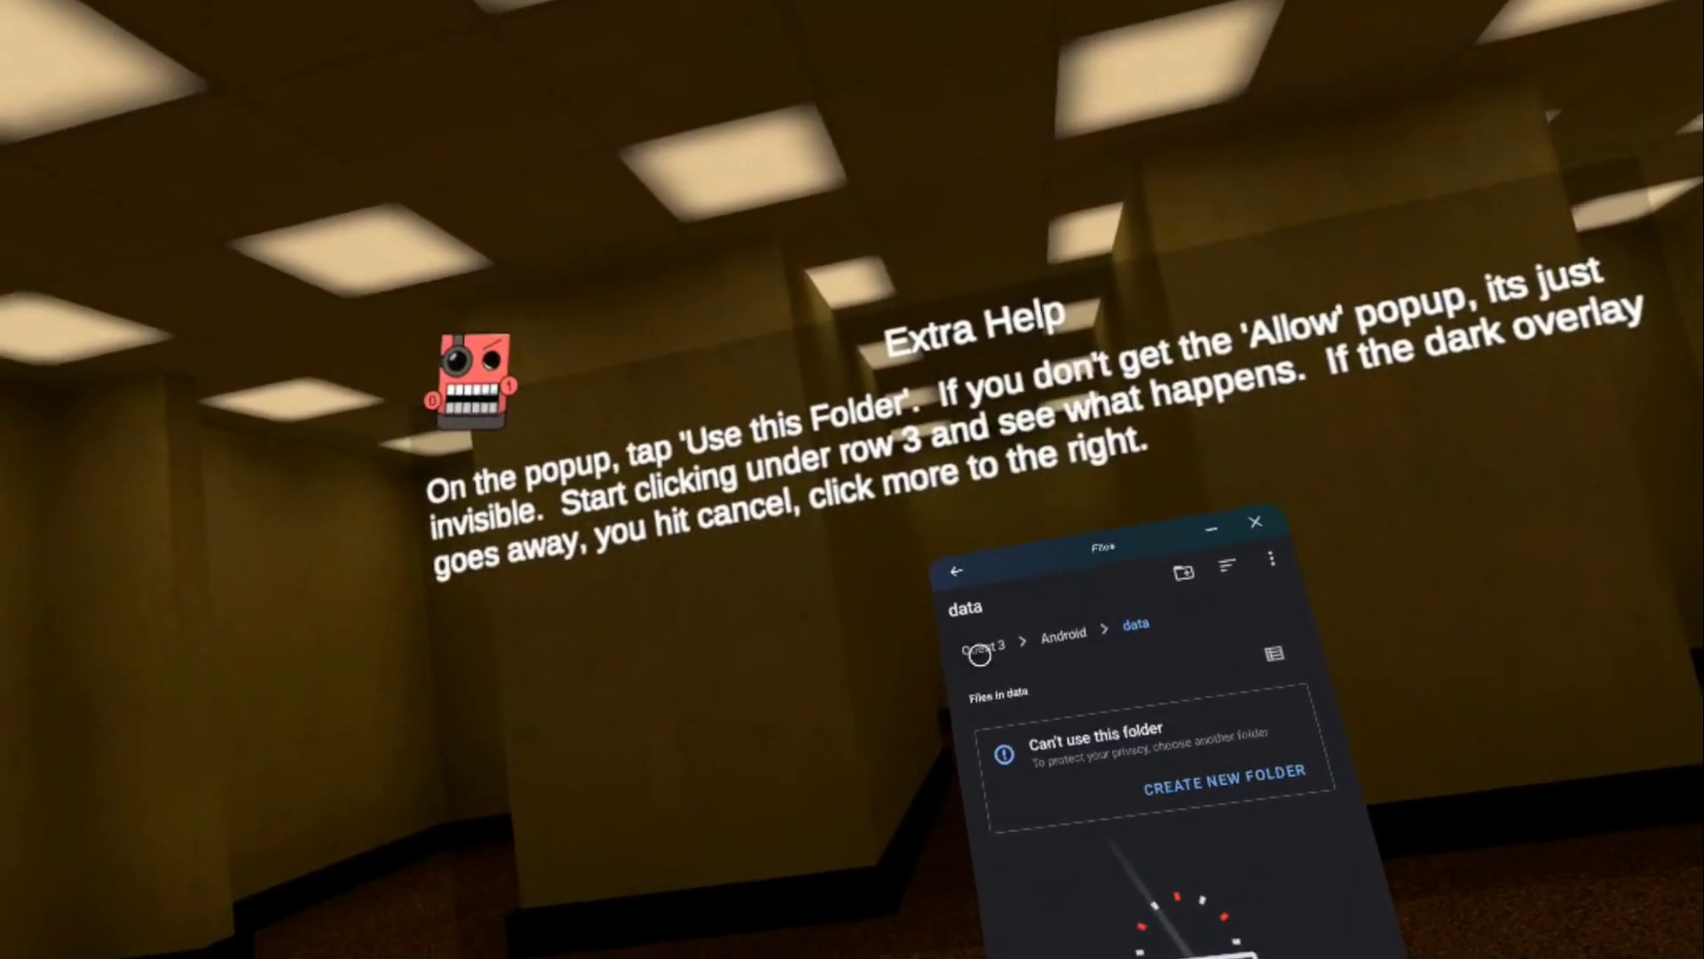
{"action": "left_click", "coordinate": [810, 578]}
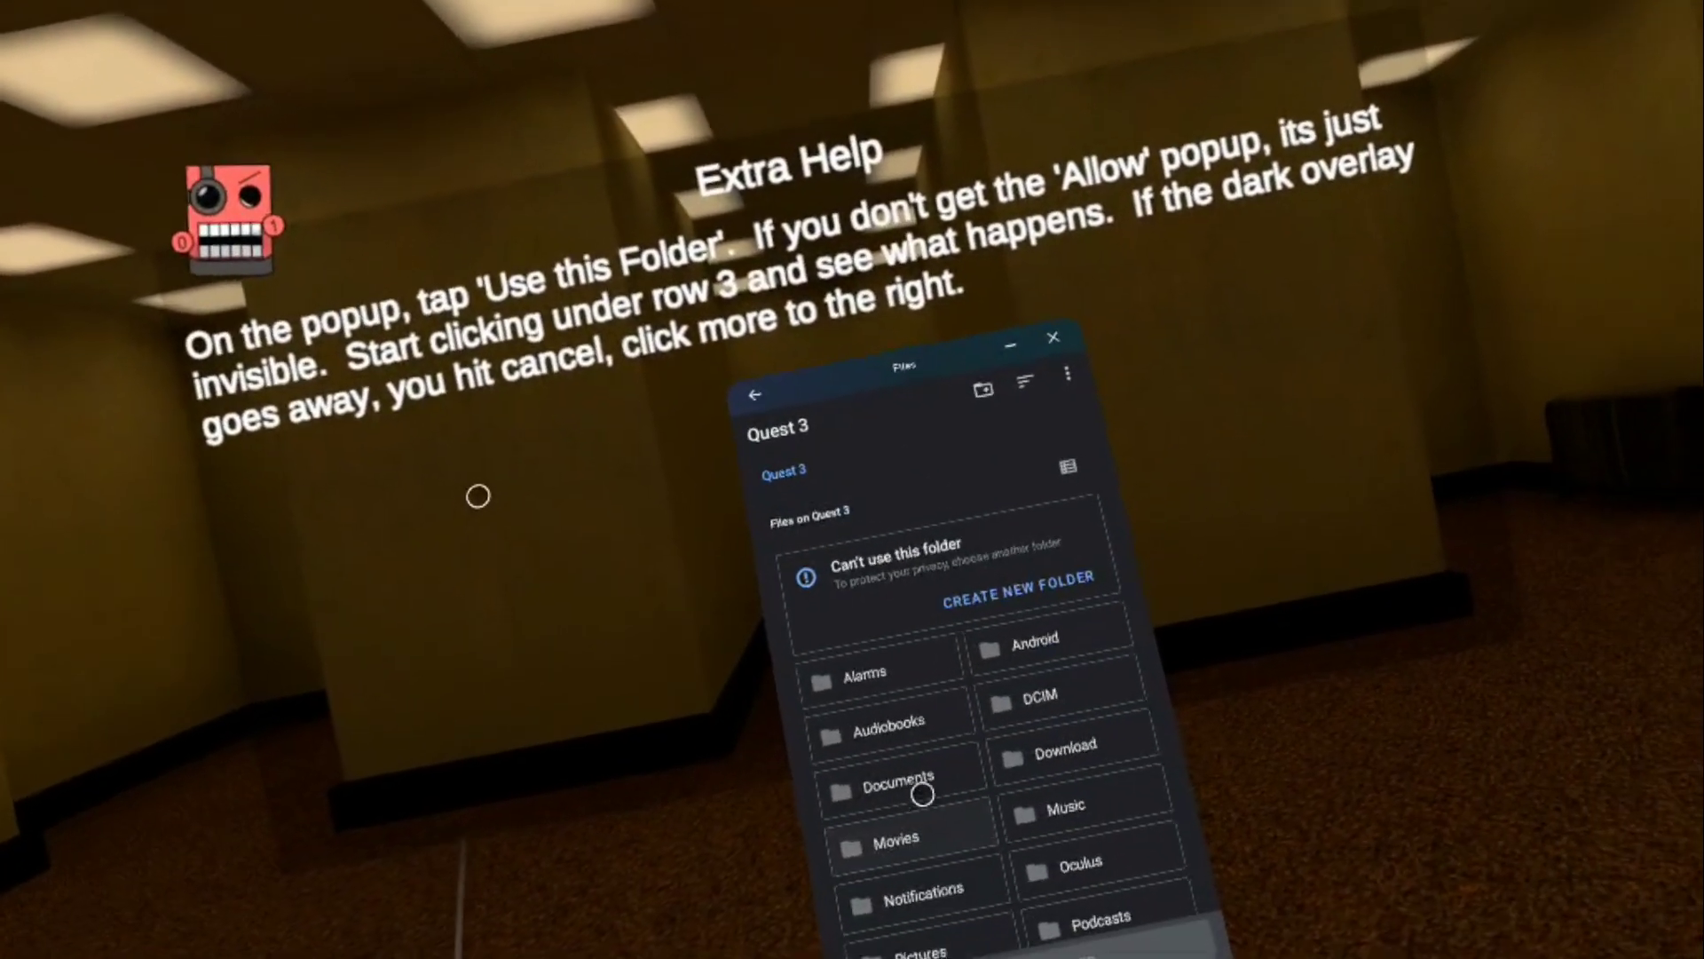
{"action": "left_click", "coordinate": [1158, 839]}
{"action": "scroll", "coordinate": [1027, 847], "scroll_direction": "down", "scroll_amount": 5}
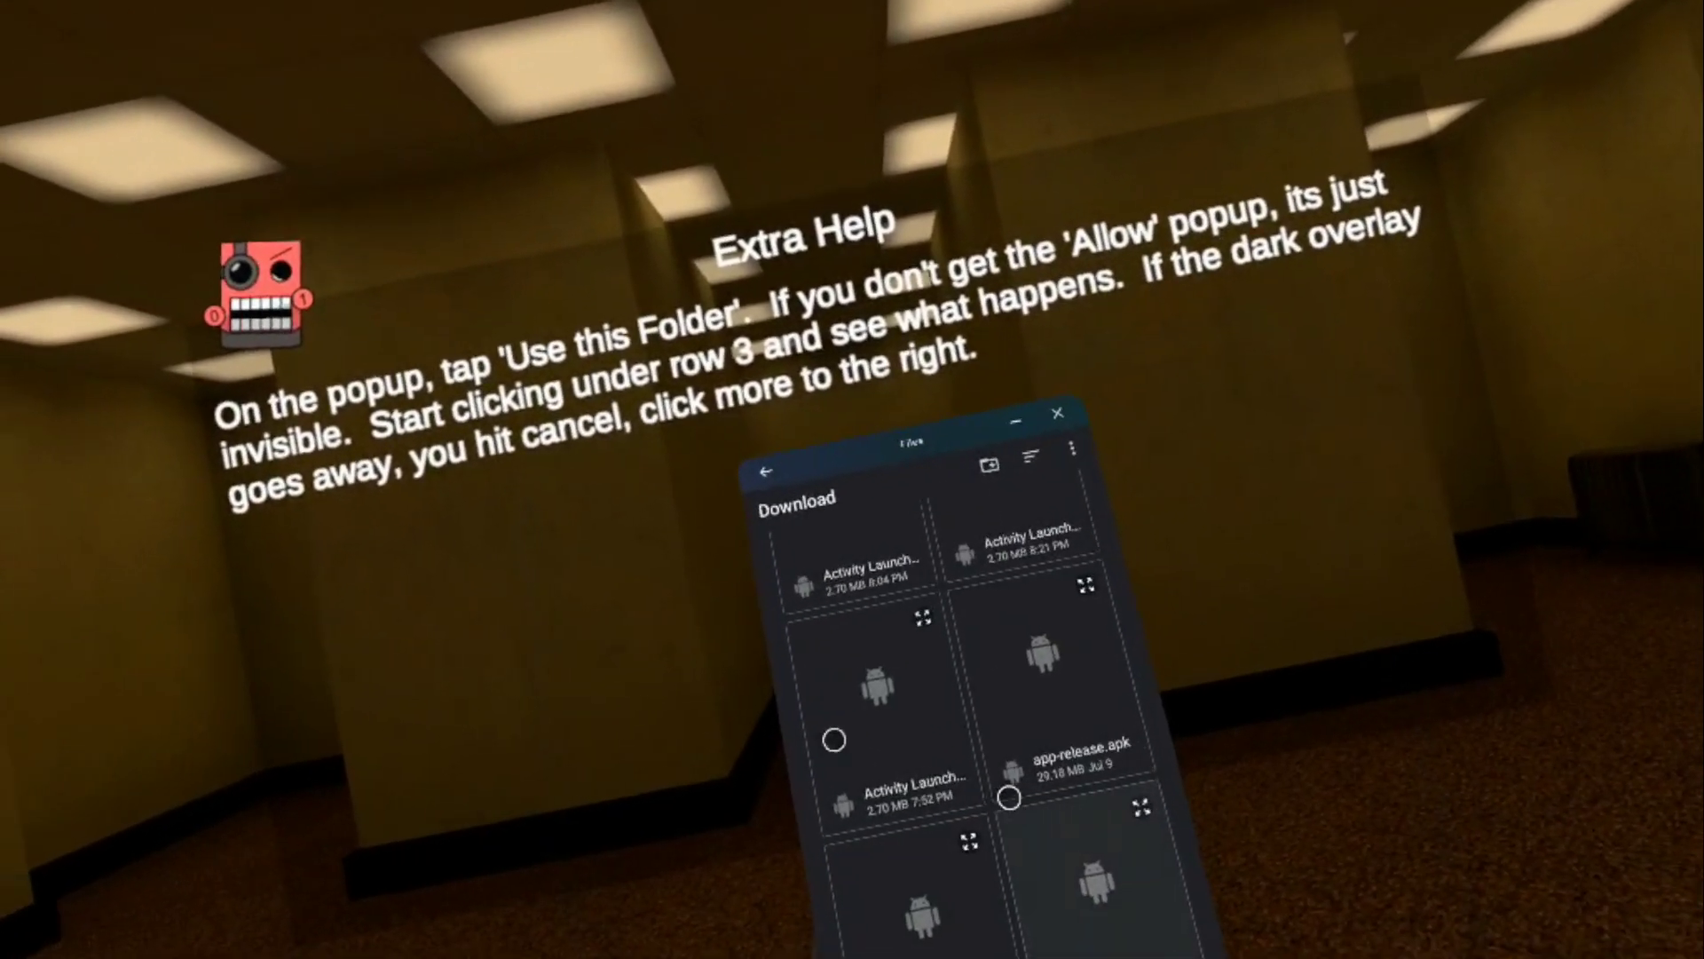
{"action": "scroll", "coordinate": [985, 852], "scroll_direction": "down", "scroll_amount": 5}
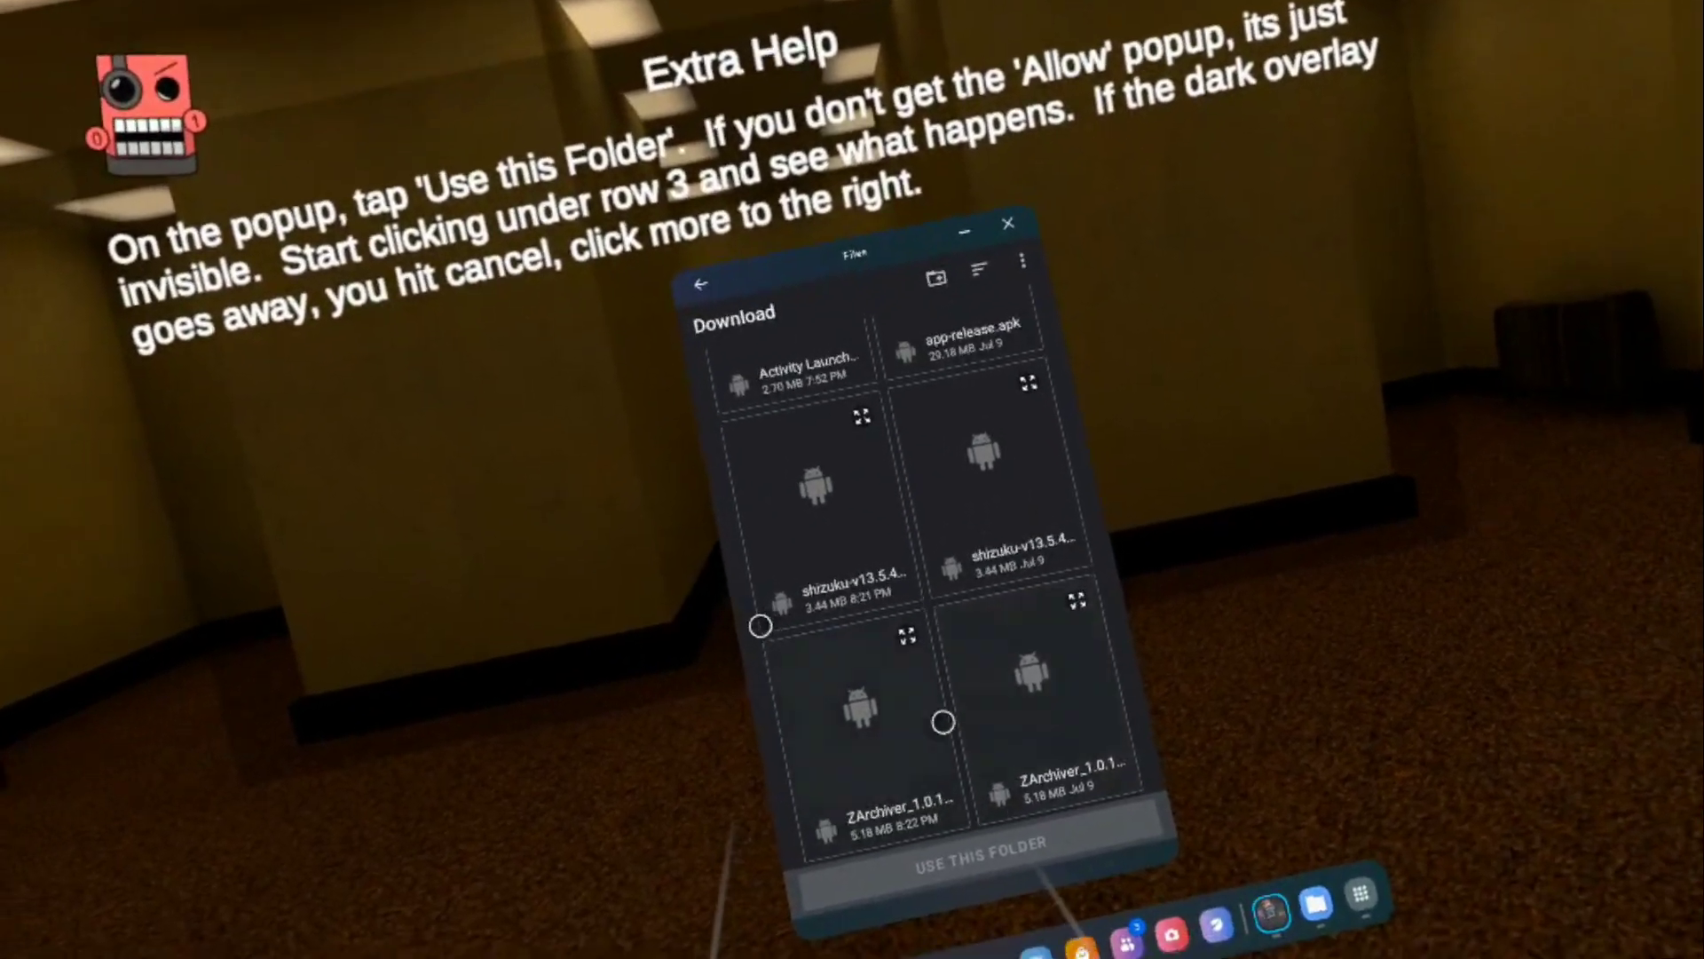
{"action": "scroll", "coordinate": [1012, 809], "scroll_direction": "up", "scroll_amount": 10}
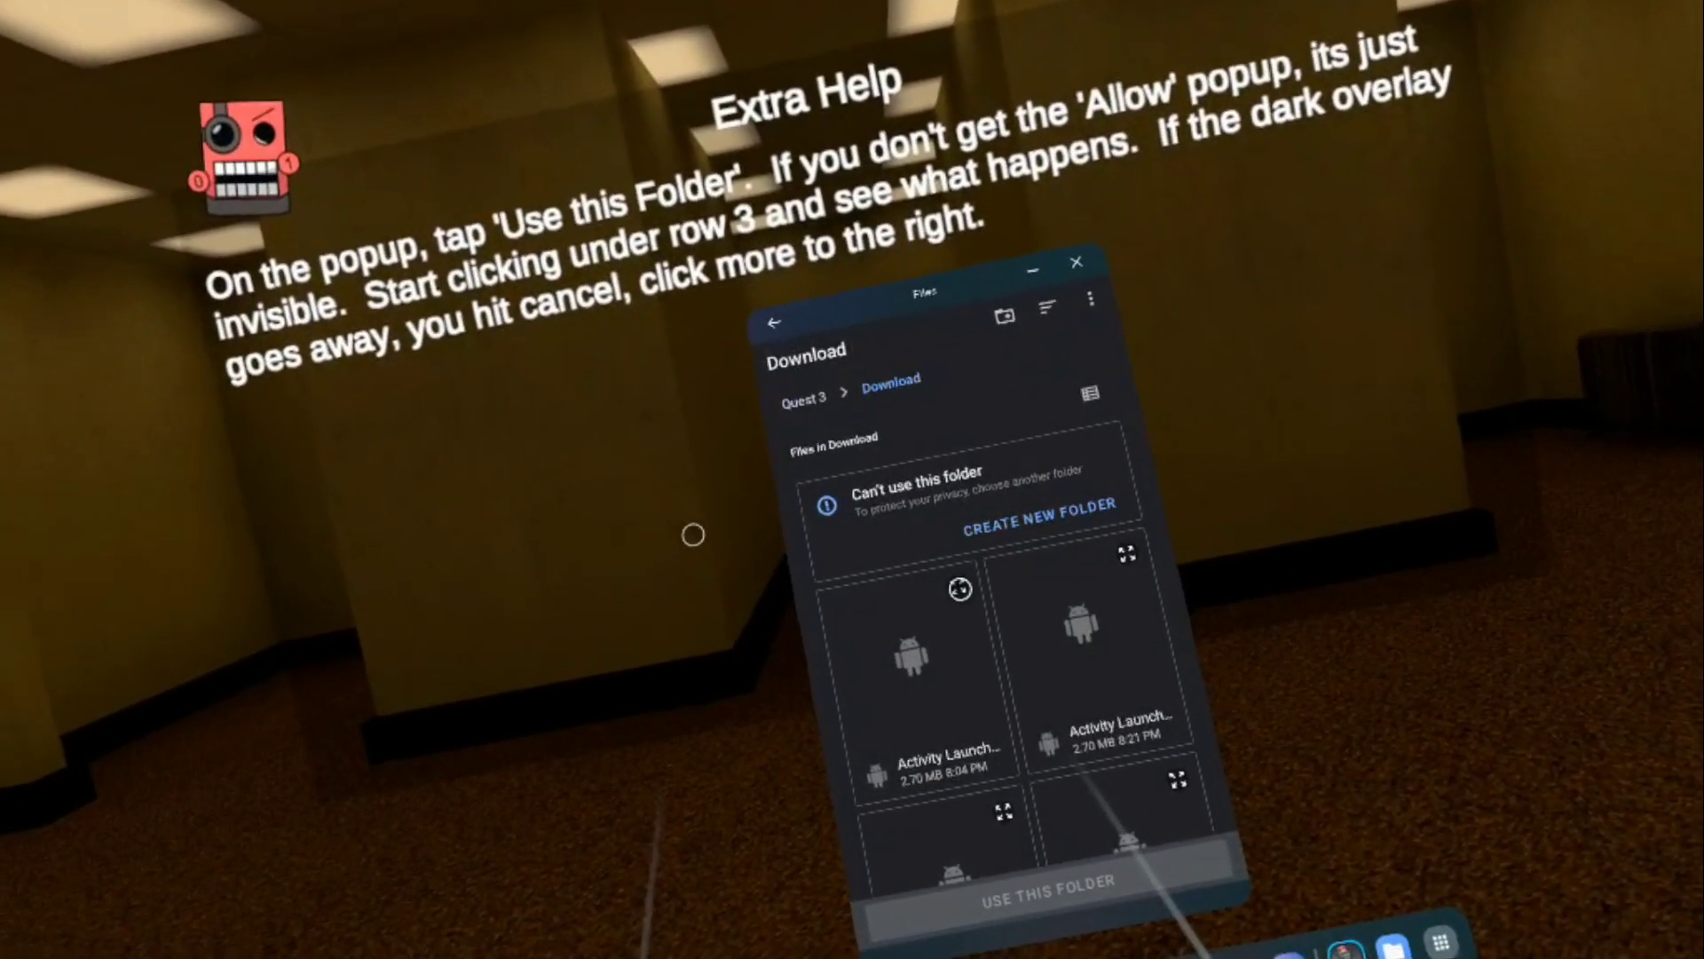
{"action": "left_click", "coordinate": [958, 592]}
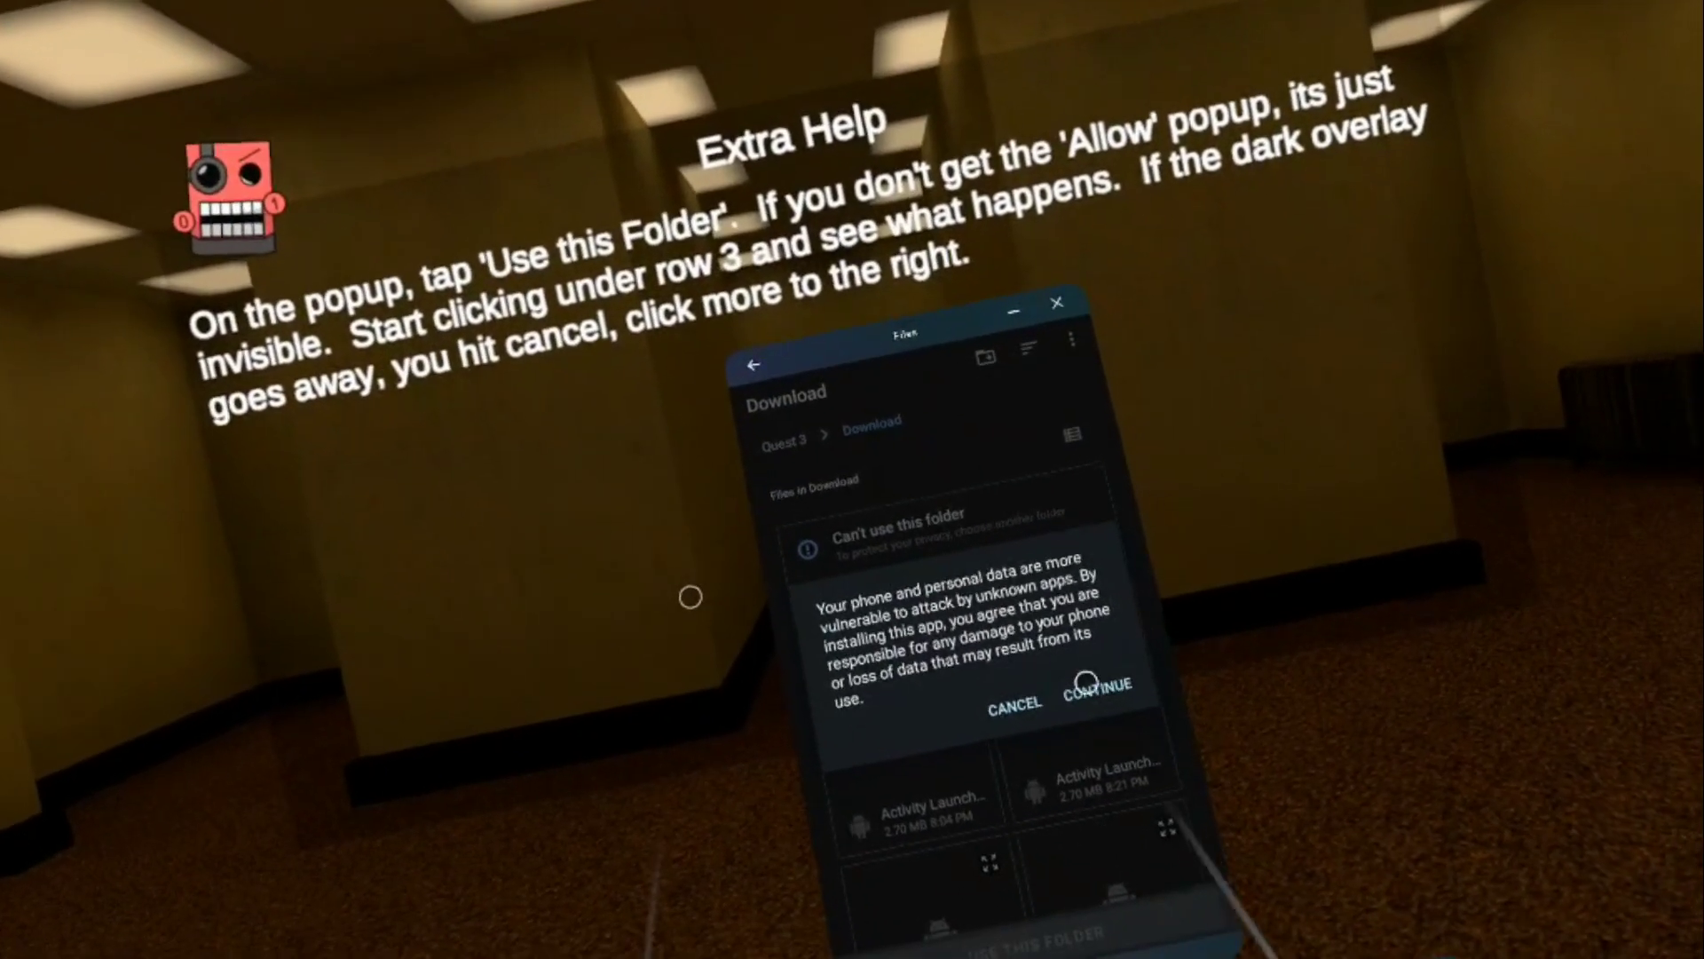
Step: Install Activity Launcher and Shizuku from the Download folder, then open the ZArchiver APK
{"action": "left_click", "coordinate": [1085, 674]}
{"action": "left_click", "coordinate": [996, 677]}
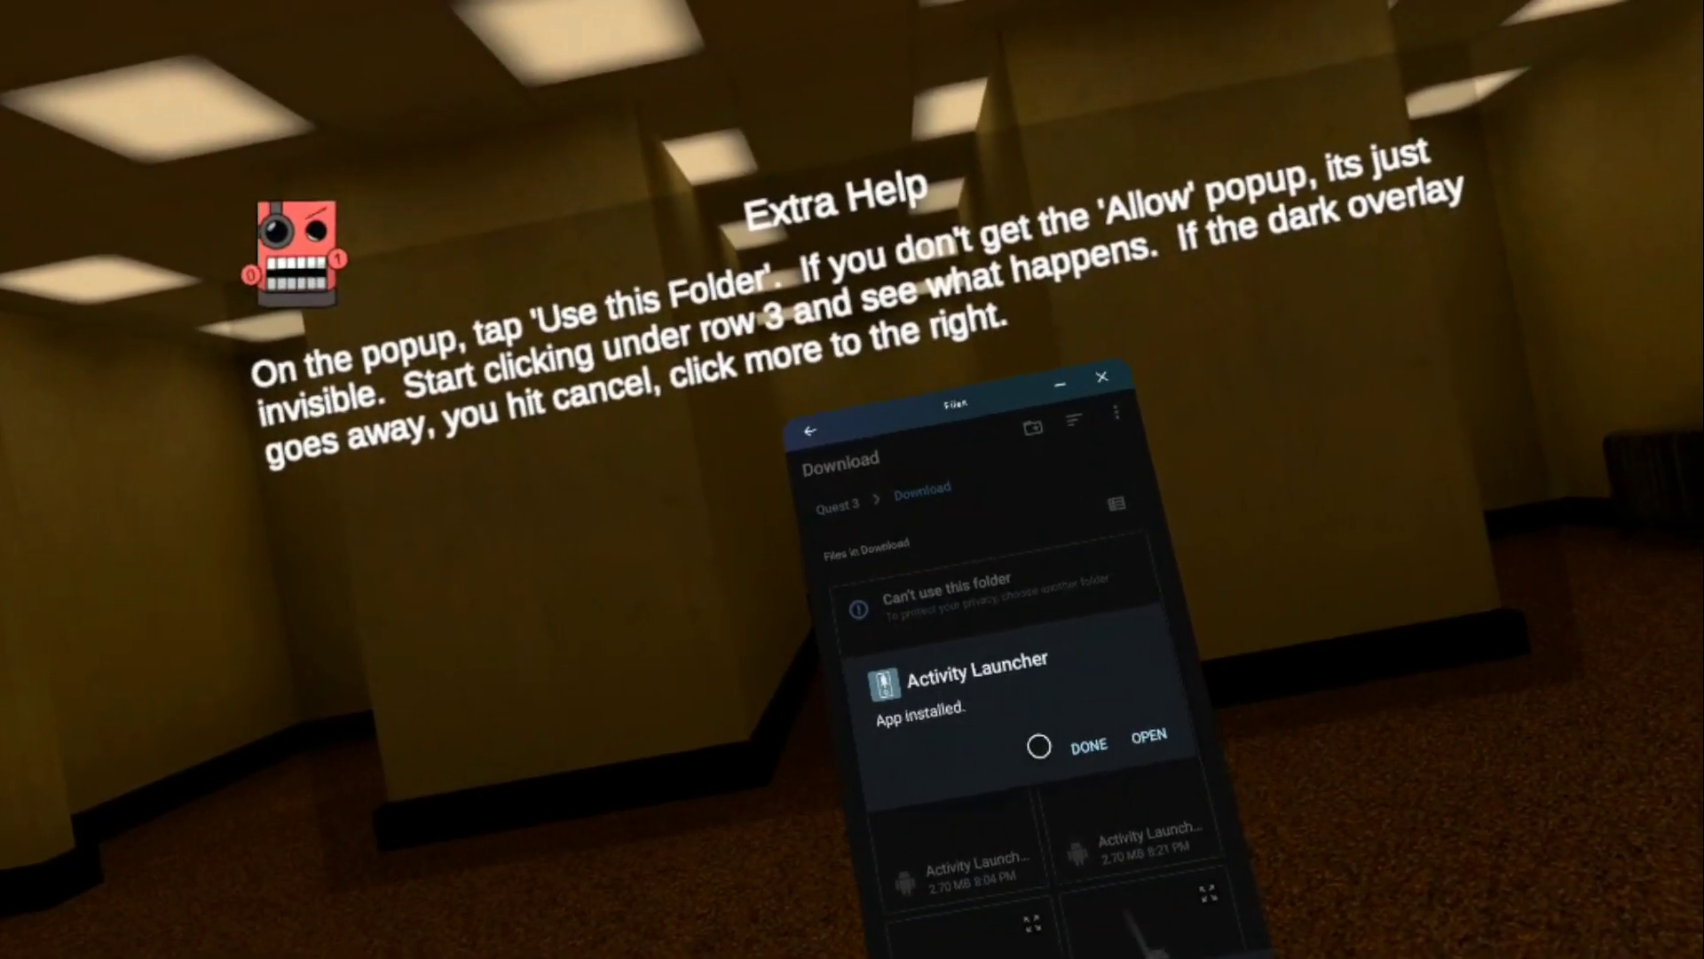
{"action": "scroll", "coordinate": [1073, 745], "scroll_direction": "down", "scroll_amount": 5}
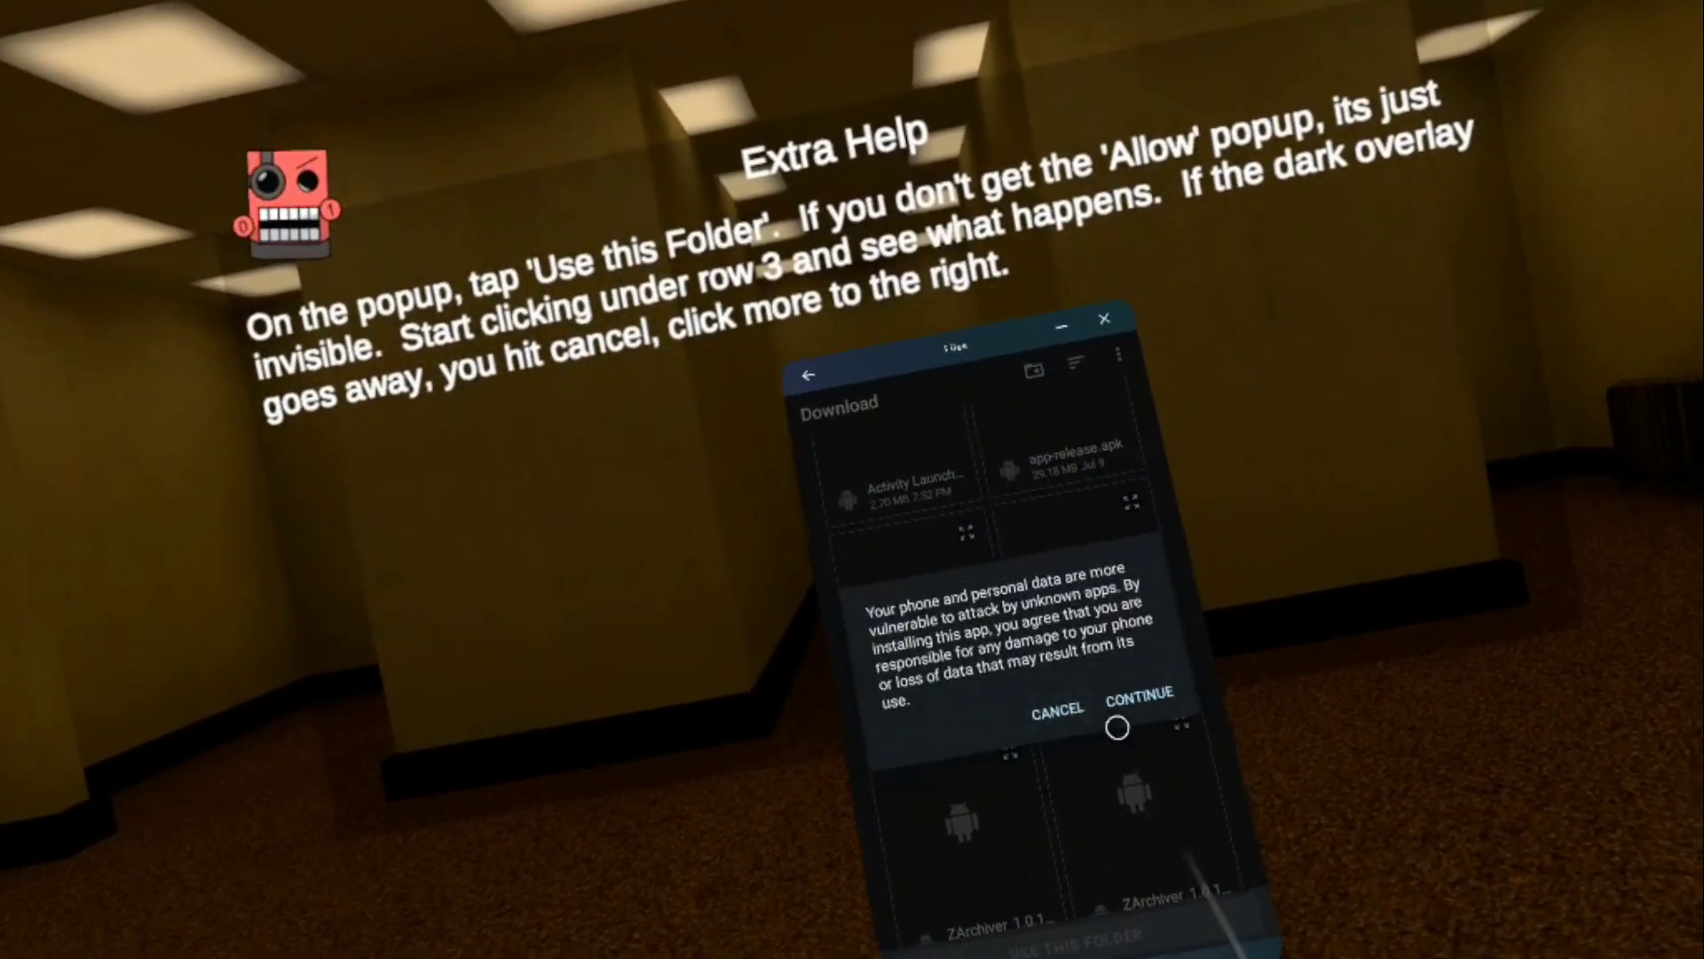
{"action": "left_click", "coordinate": [1105, 678]}
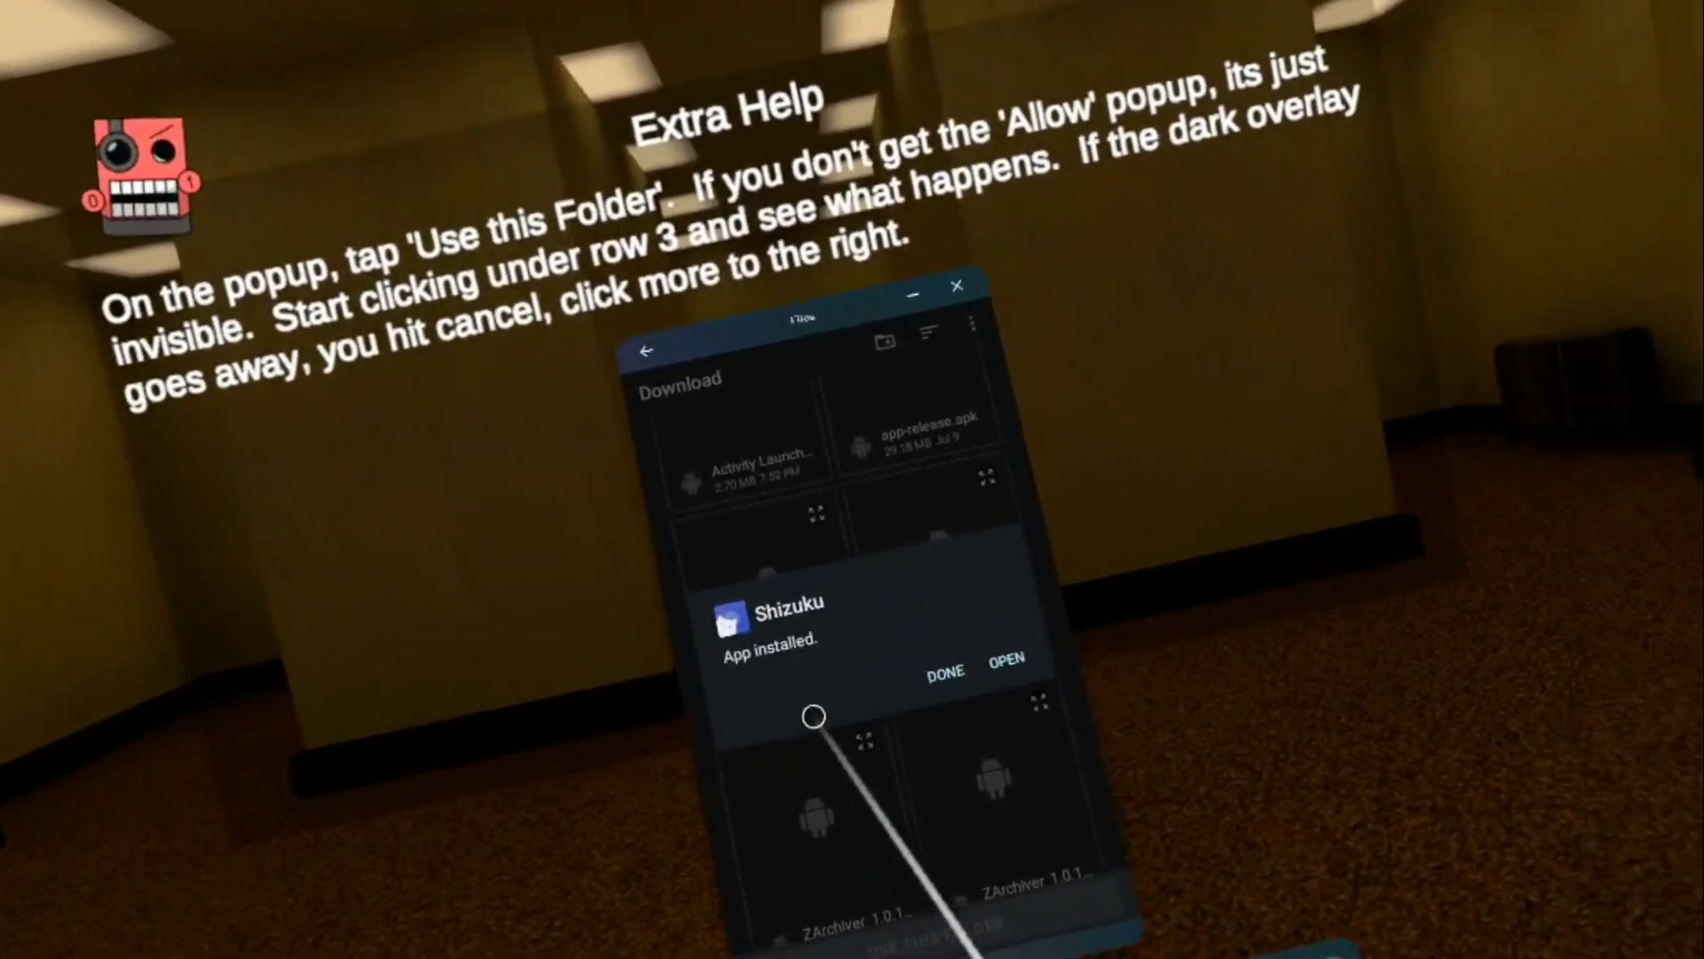
{"action": "left_click", "coordinate": [1025, 677]}
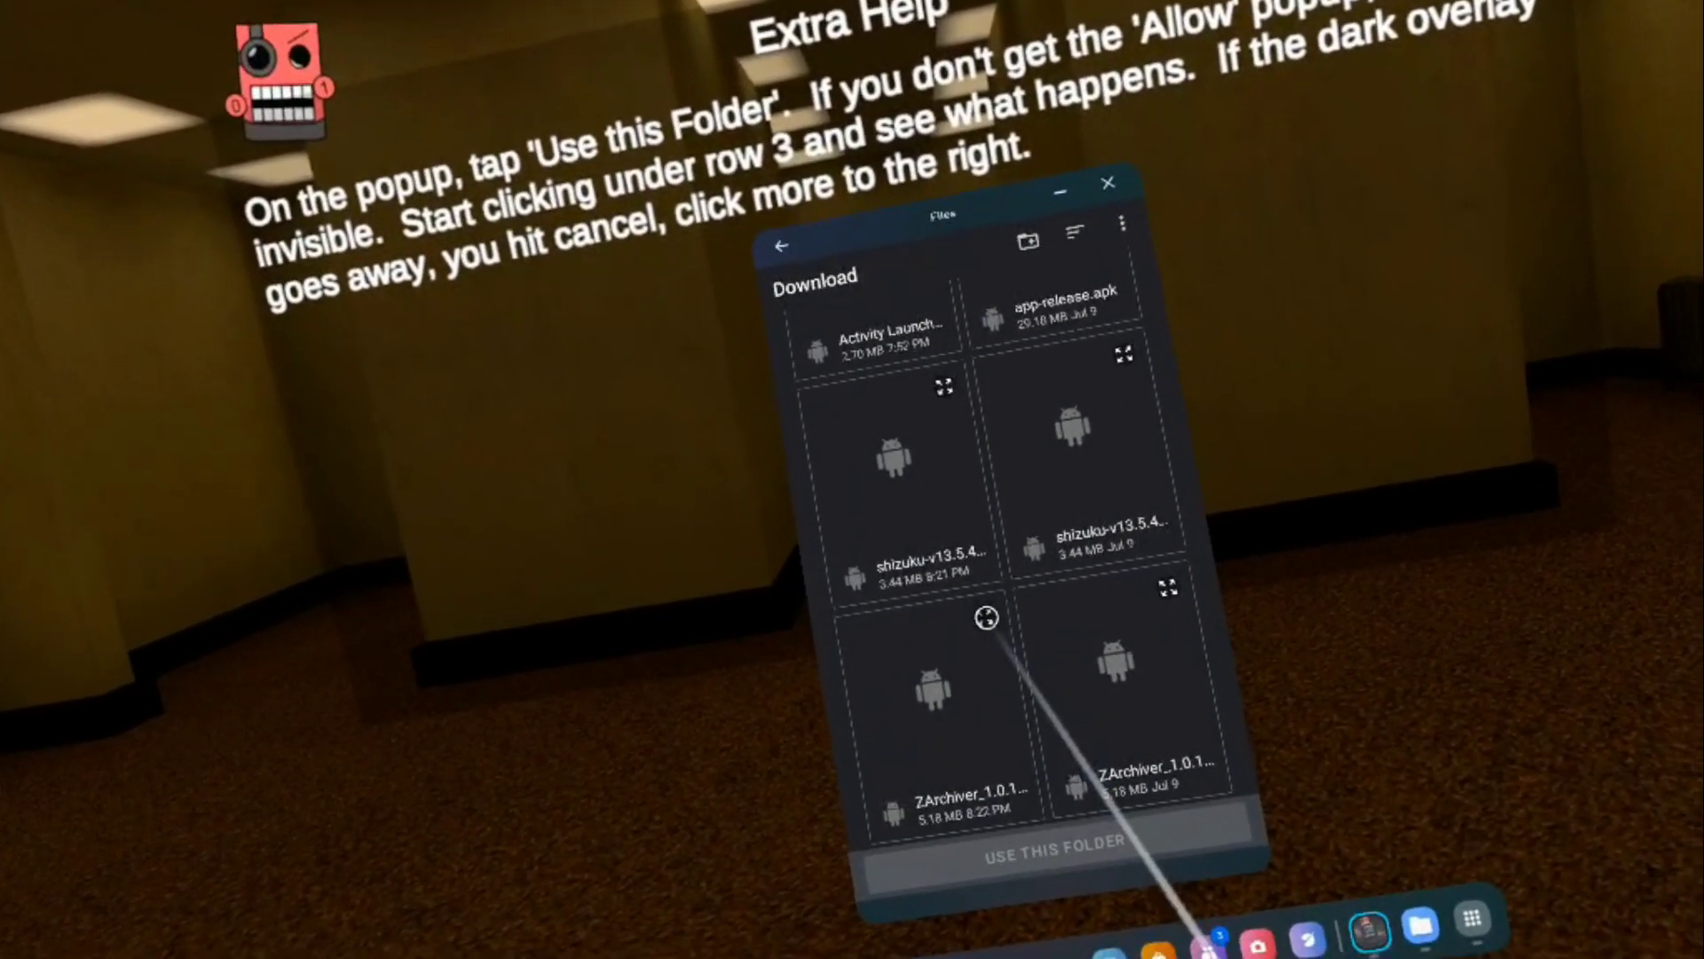
{"action": "left_click", "coordinate": [985, 629]}
Step: Accept the ZArchiver install warning, then close Connections and open the app Library
{"action": "left_click", "coordinate": [1225, 657]}
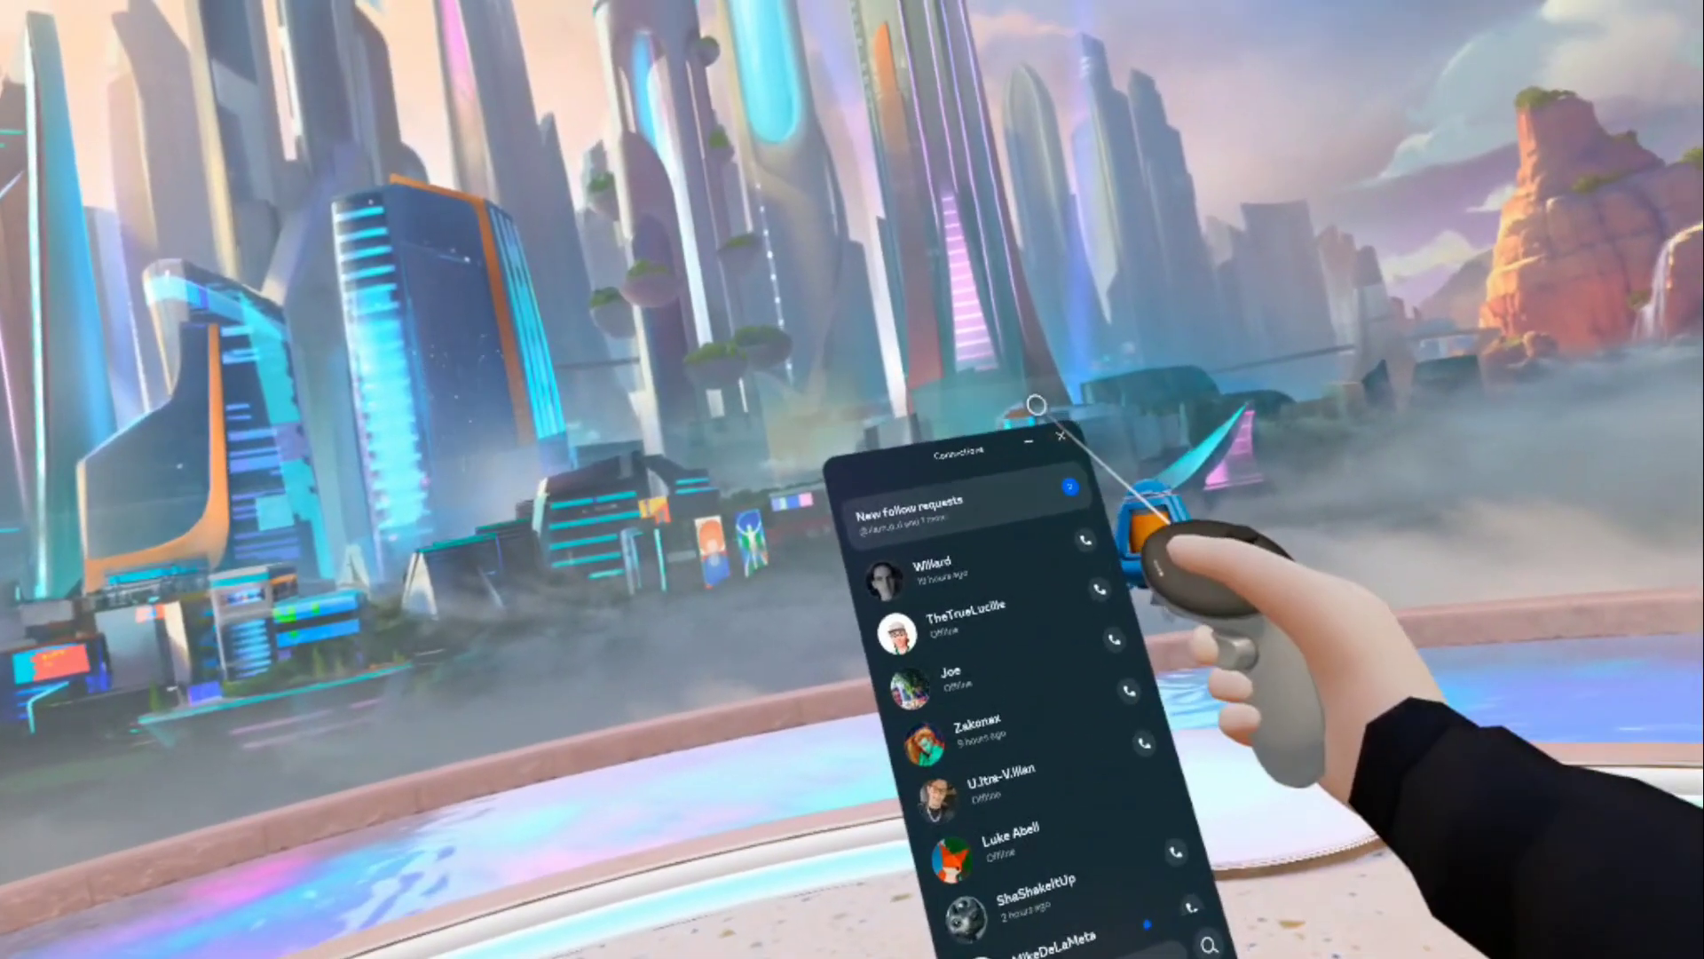
{"action": "left_click", "coordinate": [1061, 436]}
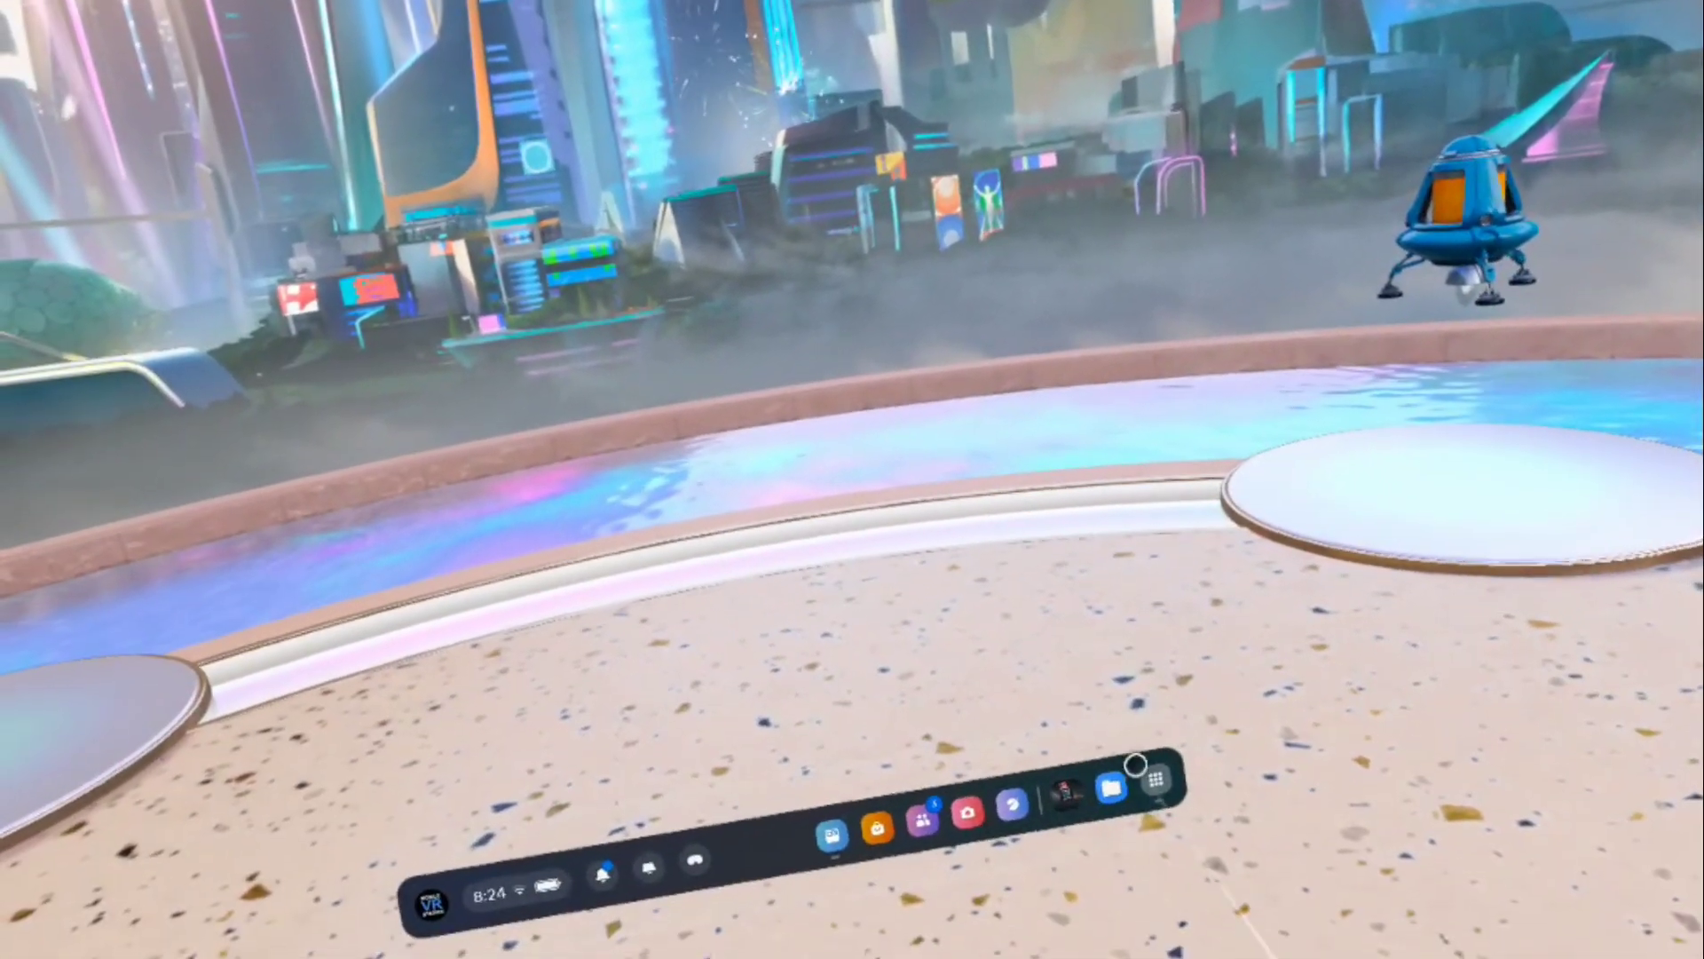
{"action": "left_click", "coordinate": [1106, 793]}
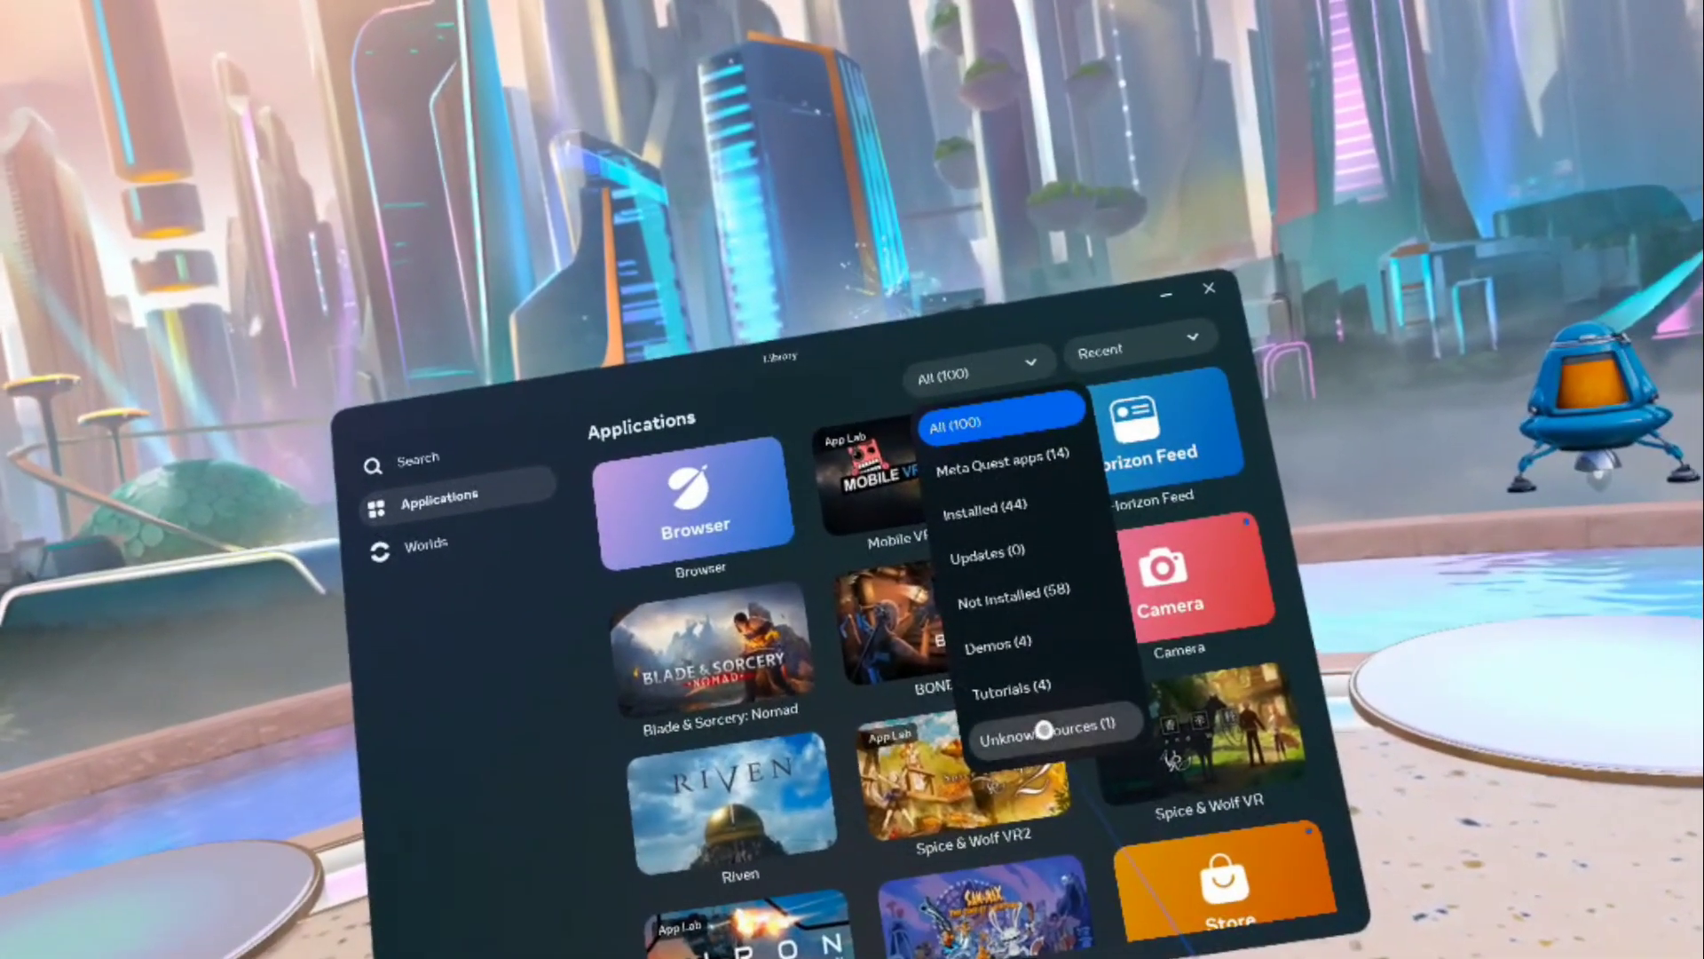
Step: Filter the Library to Unknown Sources and get Activity Launcher past its disclaimer to installed packages
{"action": "left_click", "coordinate": [1070, 758]}
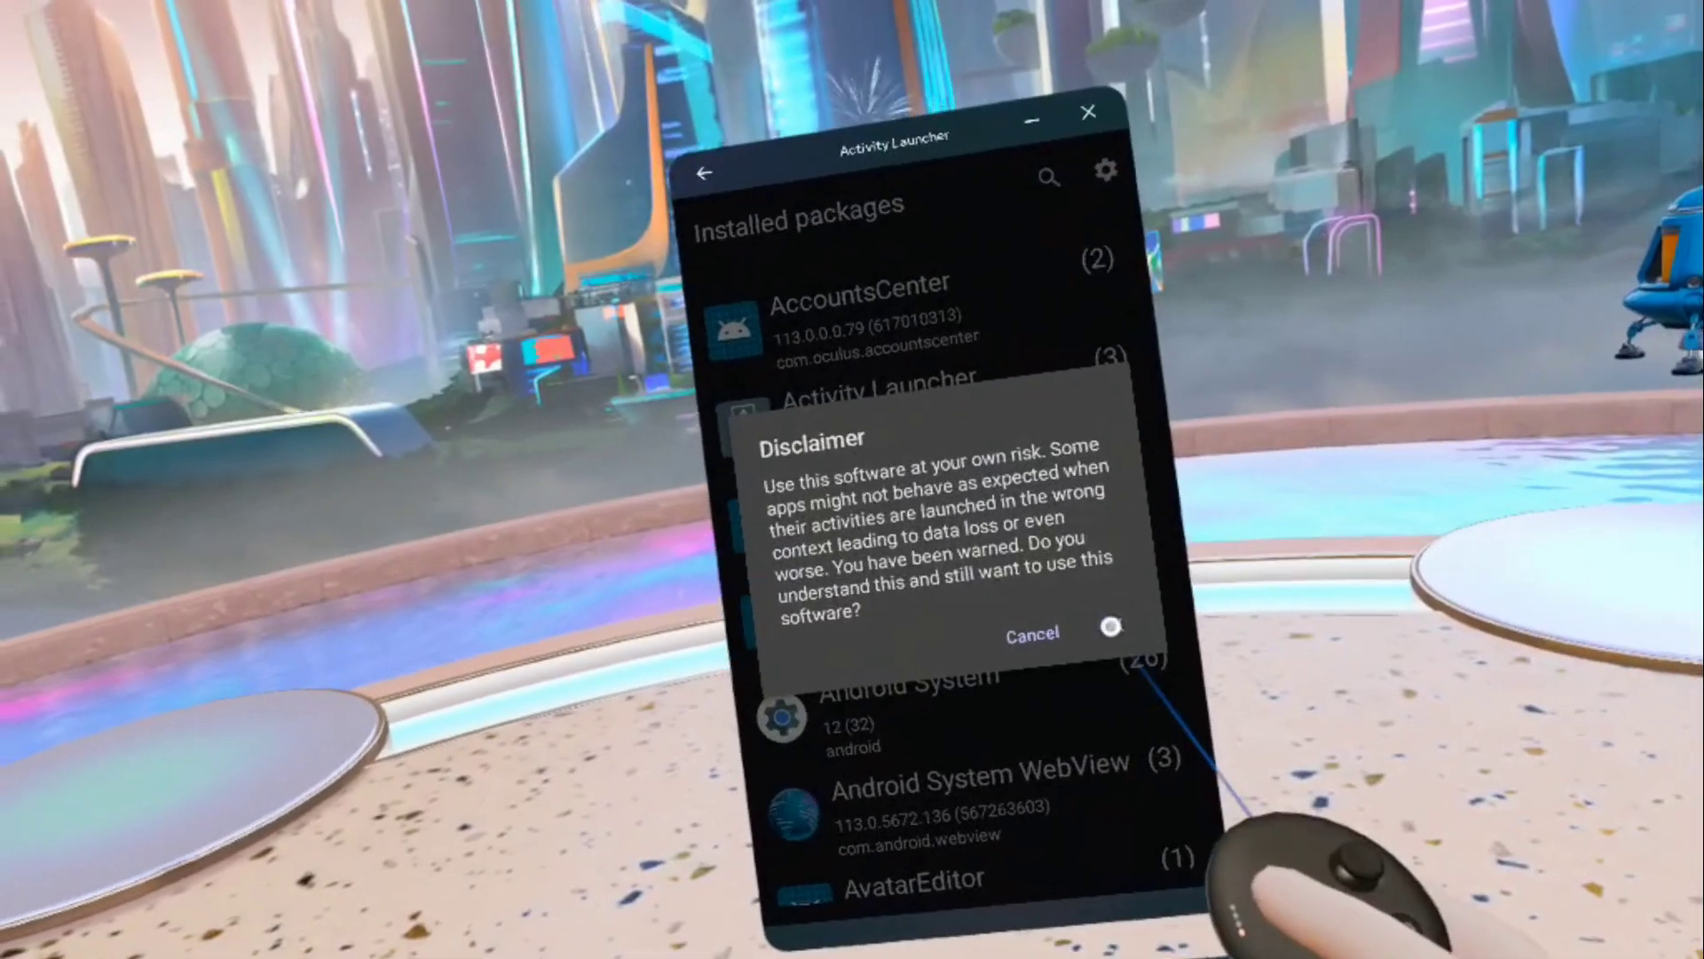
{"action": "left_click", "coordinate": [1143, 744]}
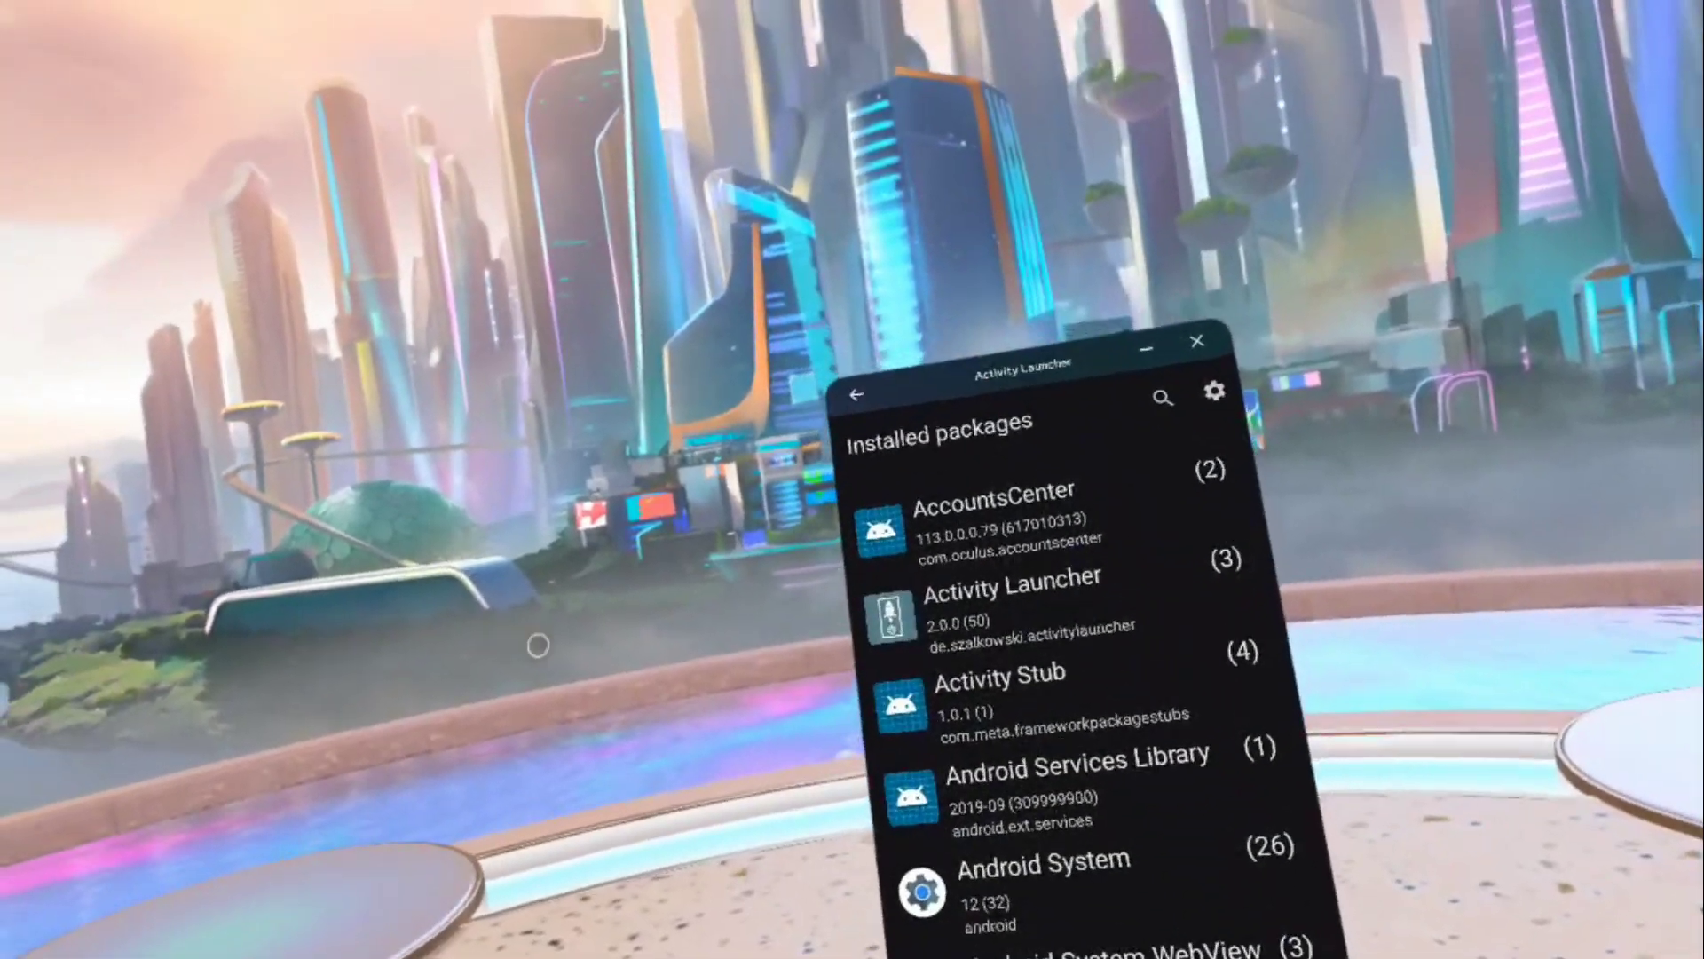
{"action": "scroll", "coordinate": [986, 675], "scroll_direction": "down", "scroll_amount": 2}
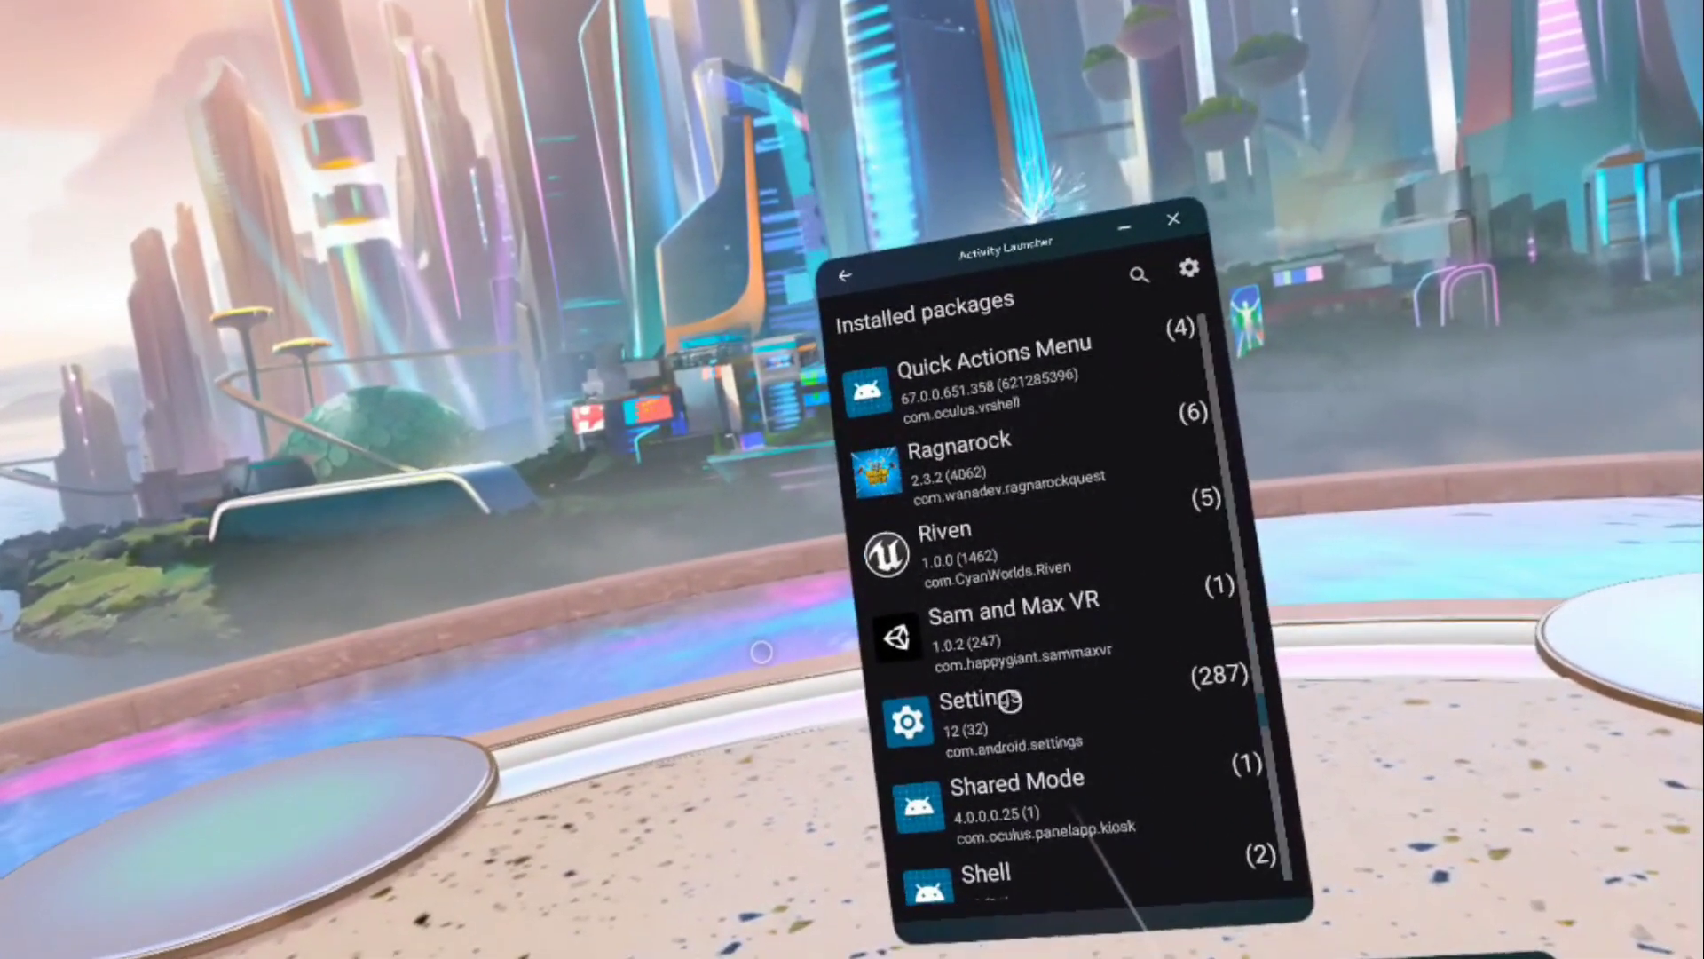
Step: Launch the Settings package's main .Settings activity and scroll down toward About headset
{"action": "left_click", "coordinate": [1010, 701]}
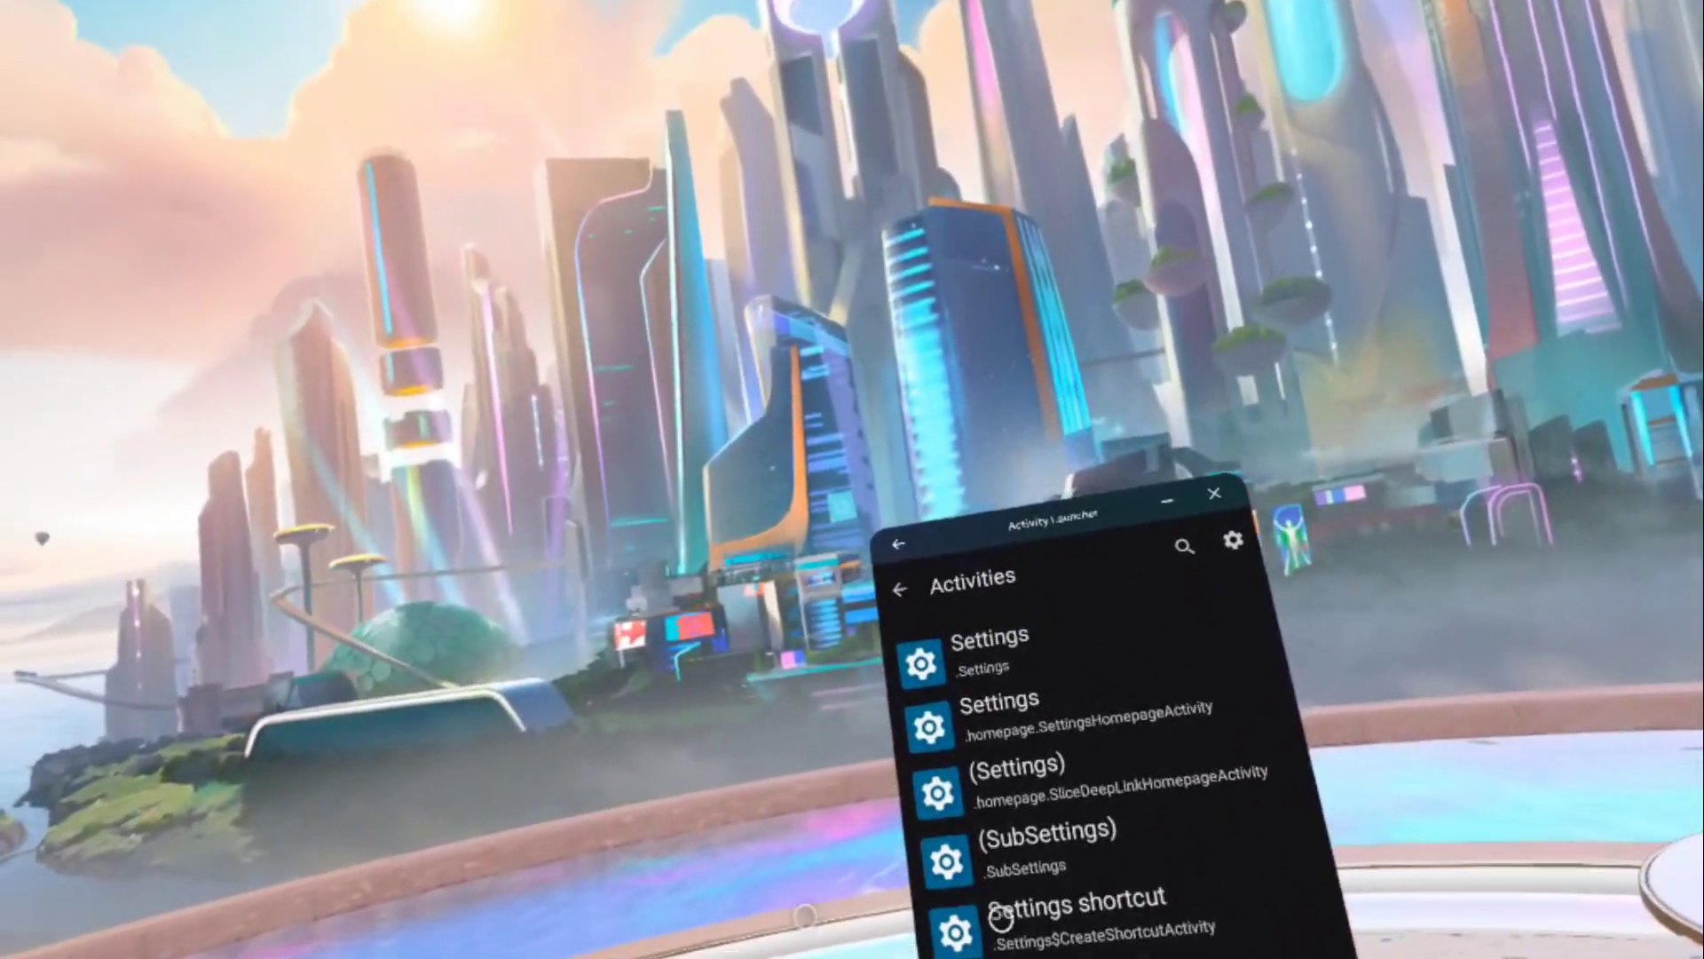
{"action": "left_click", "coordinate": [997, 601]}
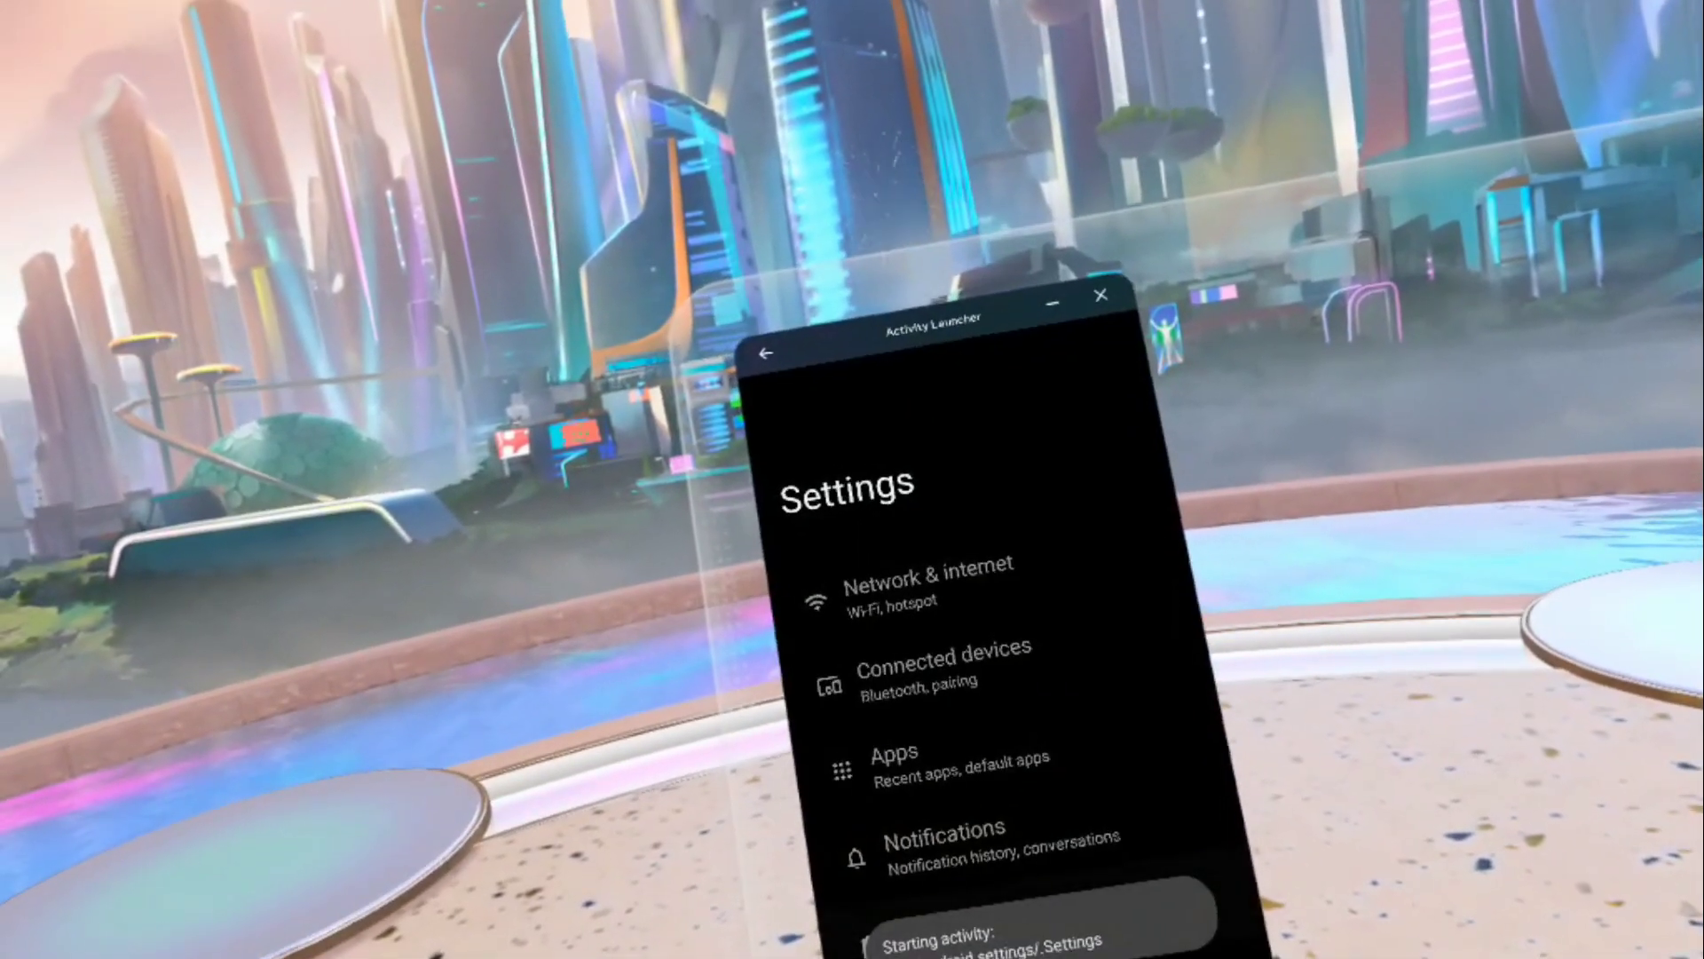
{"action": "scroll", "coordinate": [1115, 403], "scroll_direction": "down", "scroll_amount": 10}
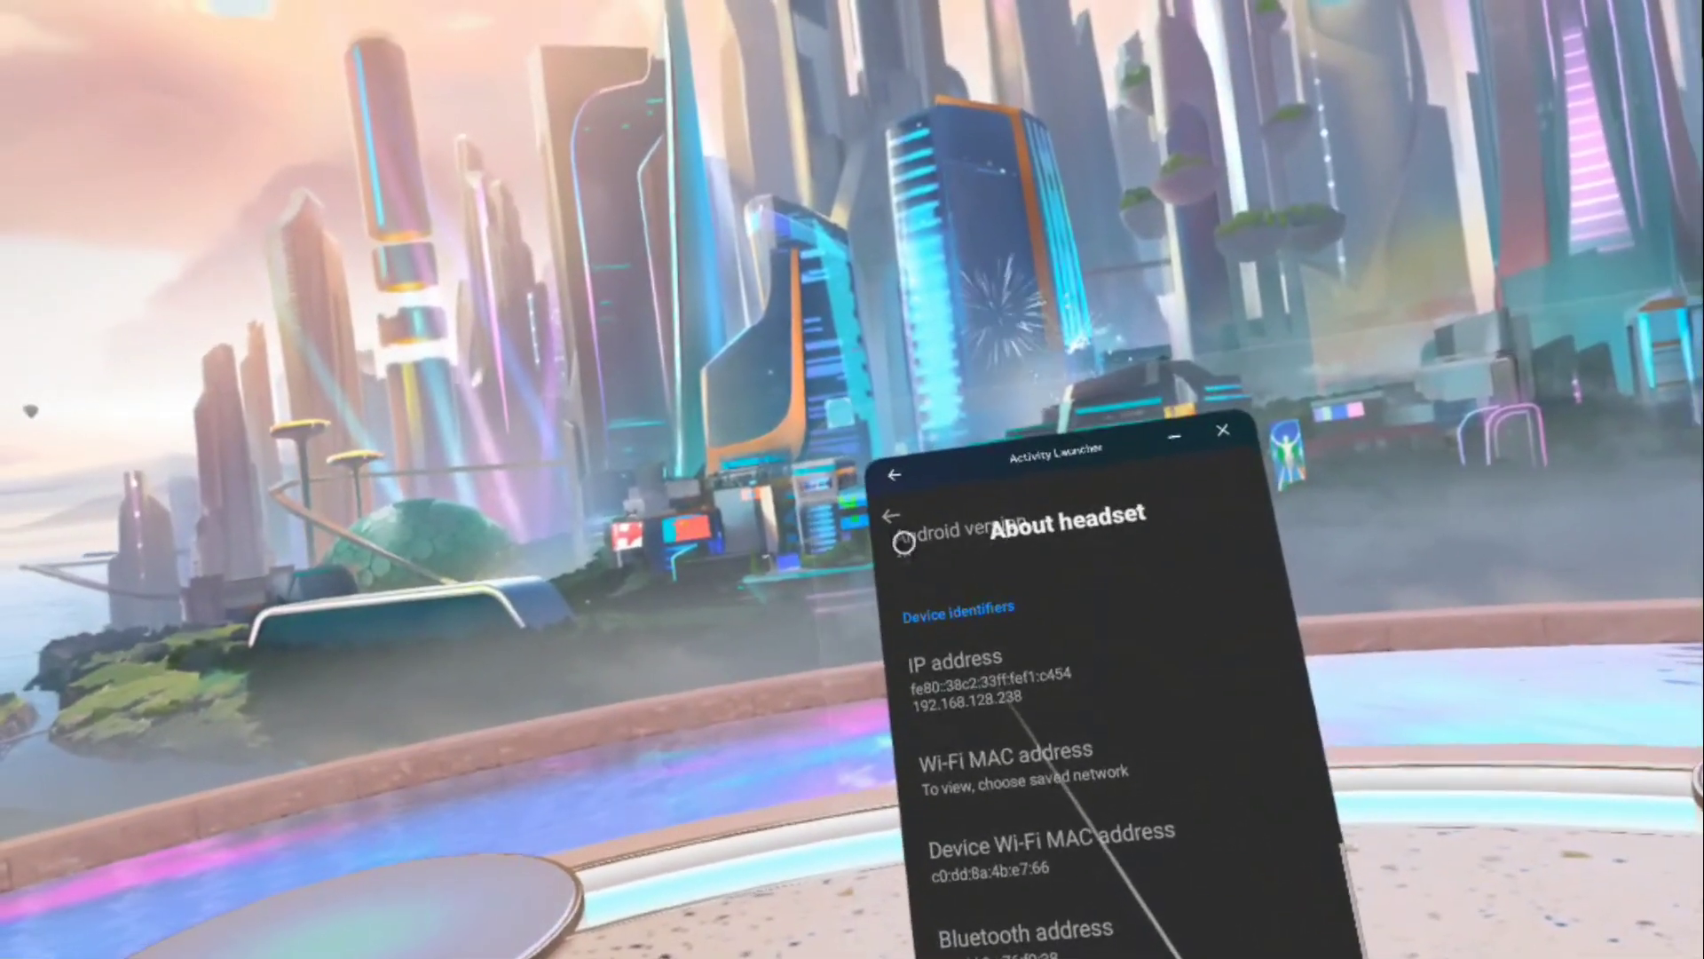
Step: Open Developer options from the main settings list, scroll to Debugging, and toggle Wireless debugging
{"action": "left_click", "coordinate": [892, 651]}
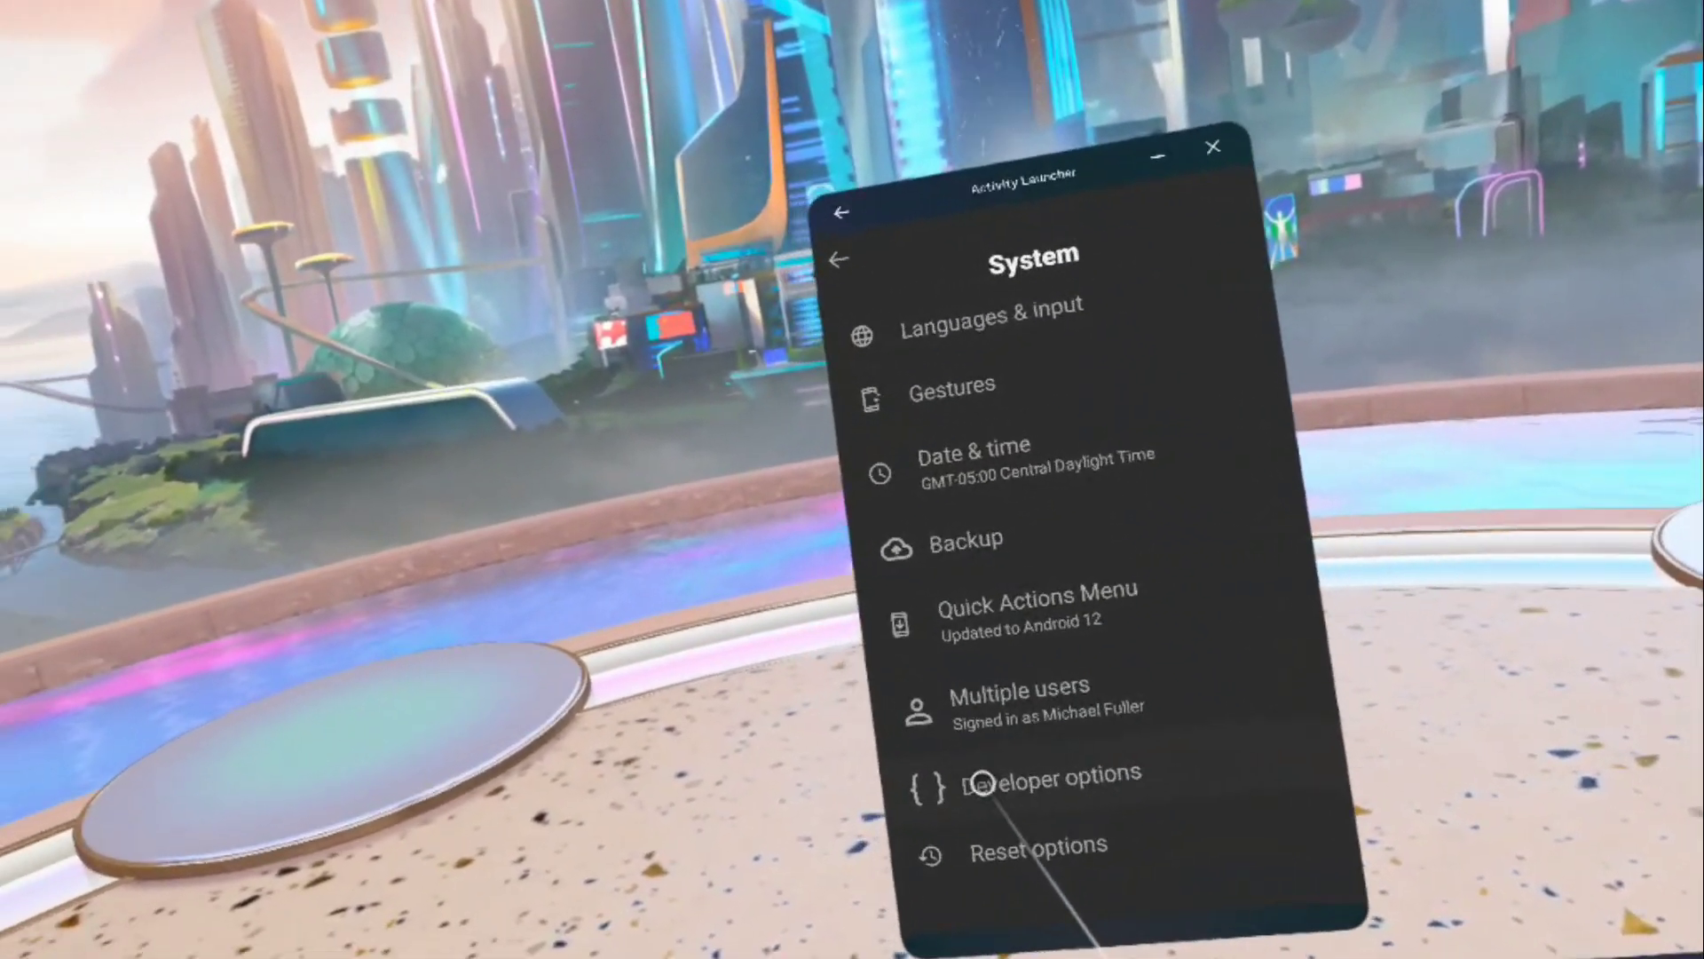
{"action": "left_click", "coordinate": [969, 779]}
{"action": "scroll", "coordinate": [955, 742], "scroll_direction": "down", "scroll_amount": 10}
{"action": "scroll", "coordinate": [1034, 733], "scroll_direction": "down", "scroll_amount": 5}
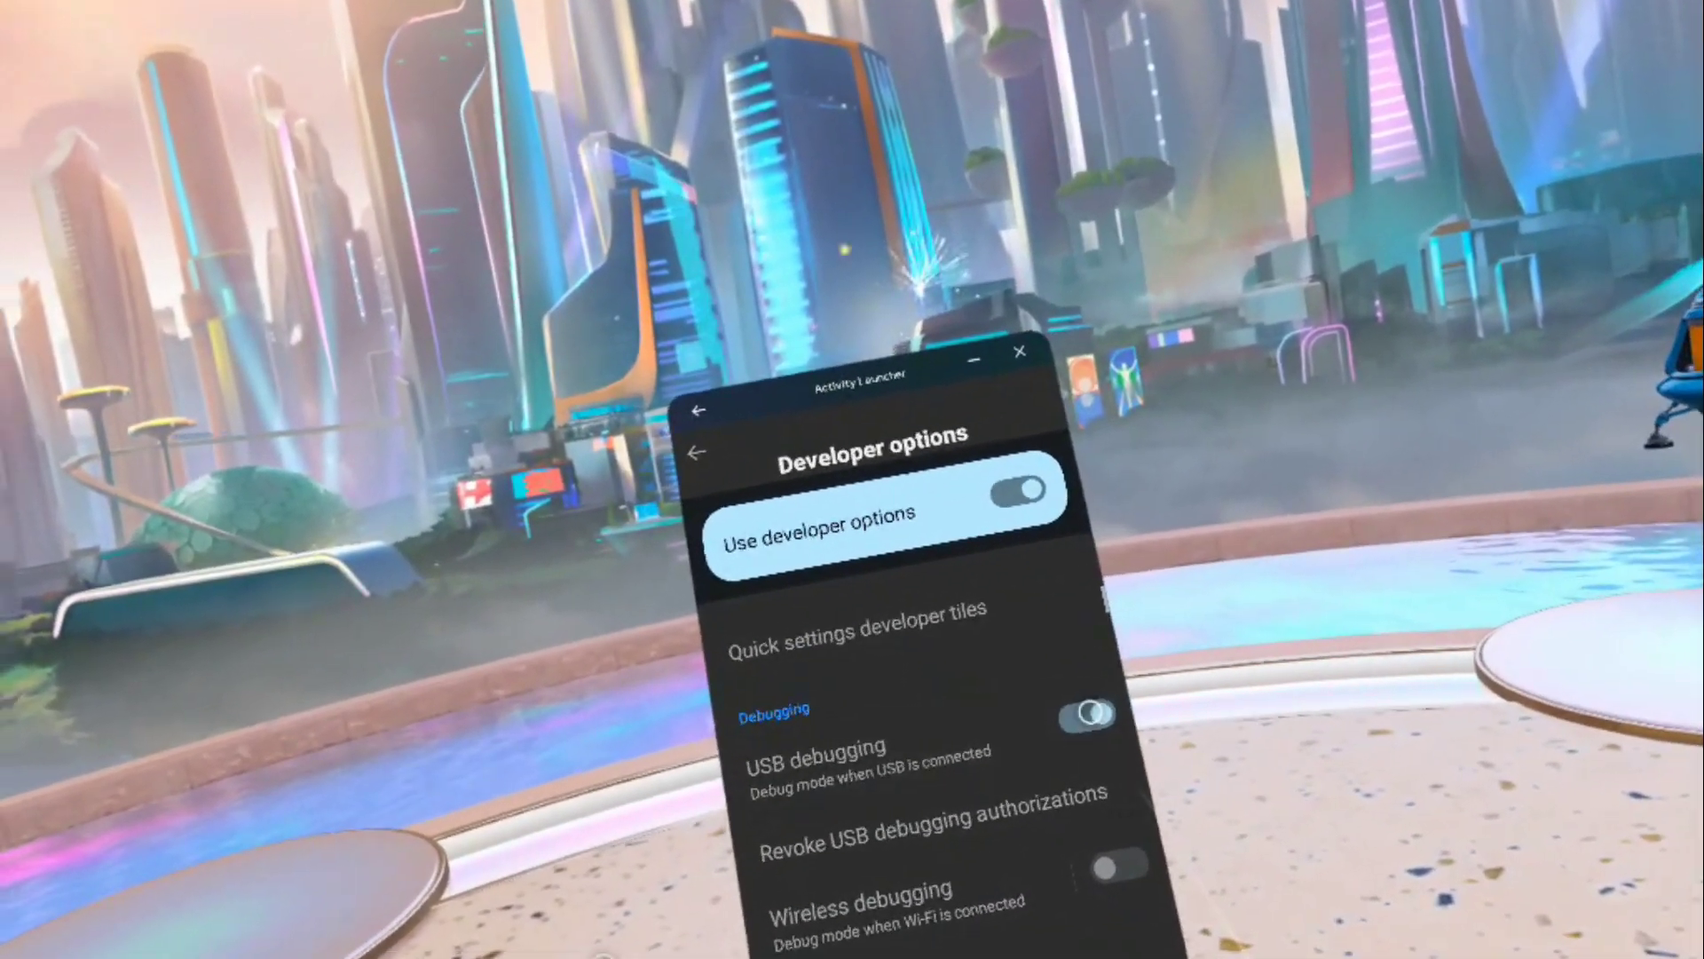
{"action": "scroll", "coordinate": [1081, 713], "scroll_direction": "down", "scroll_amount": 2}
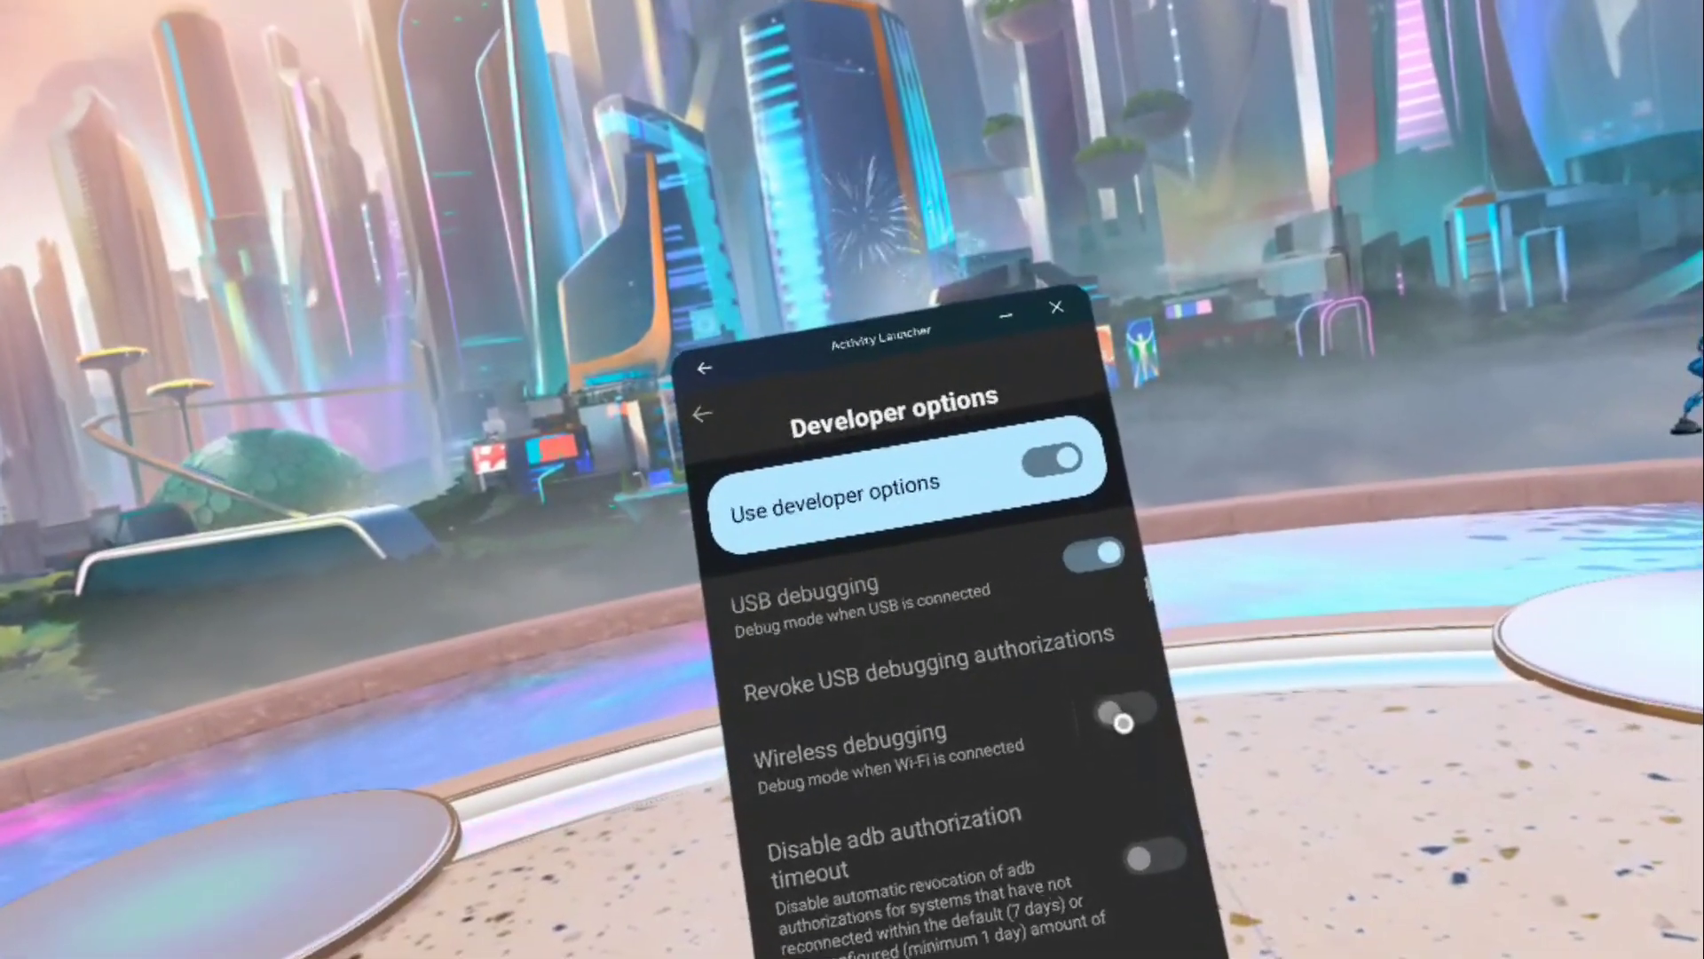
{"action": "left_click", "coordinate": [1123, 723]}
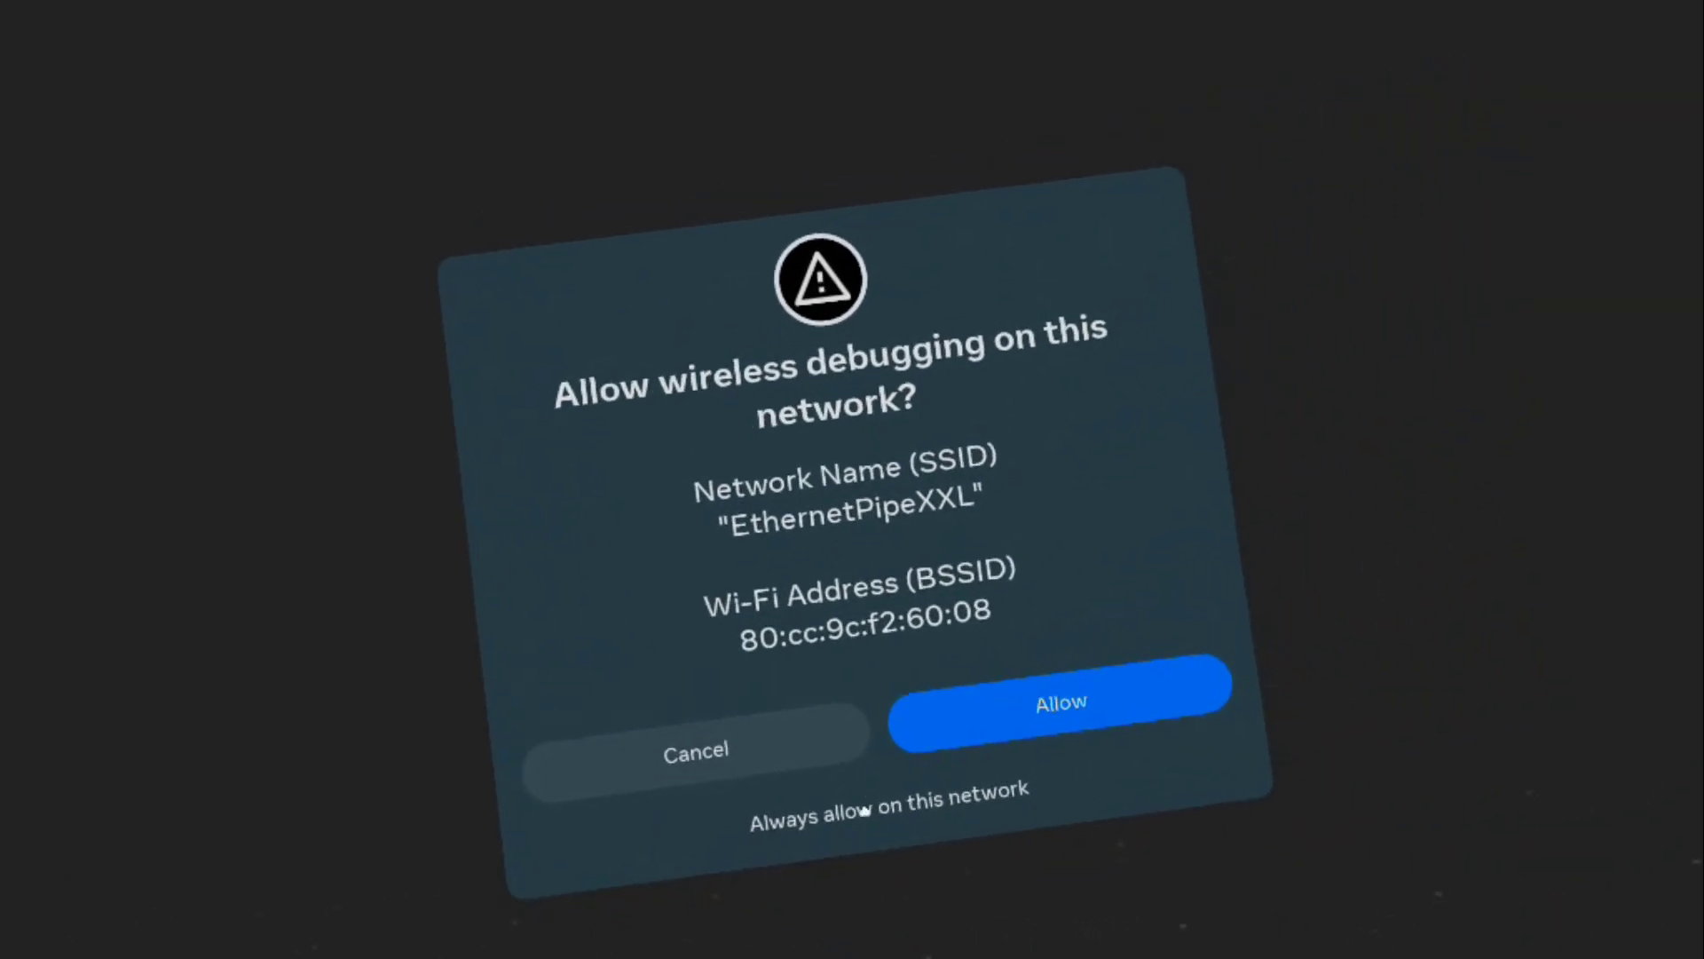
Step: Allow wireless debugging on the current Wi-Fi network
{"action": "left_click", "coordinate": [1009, 654]}
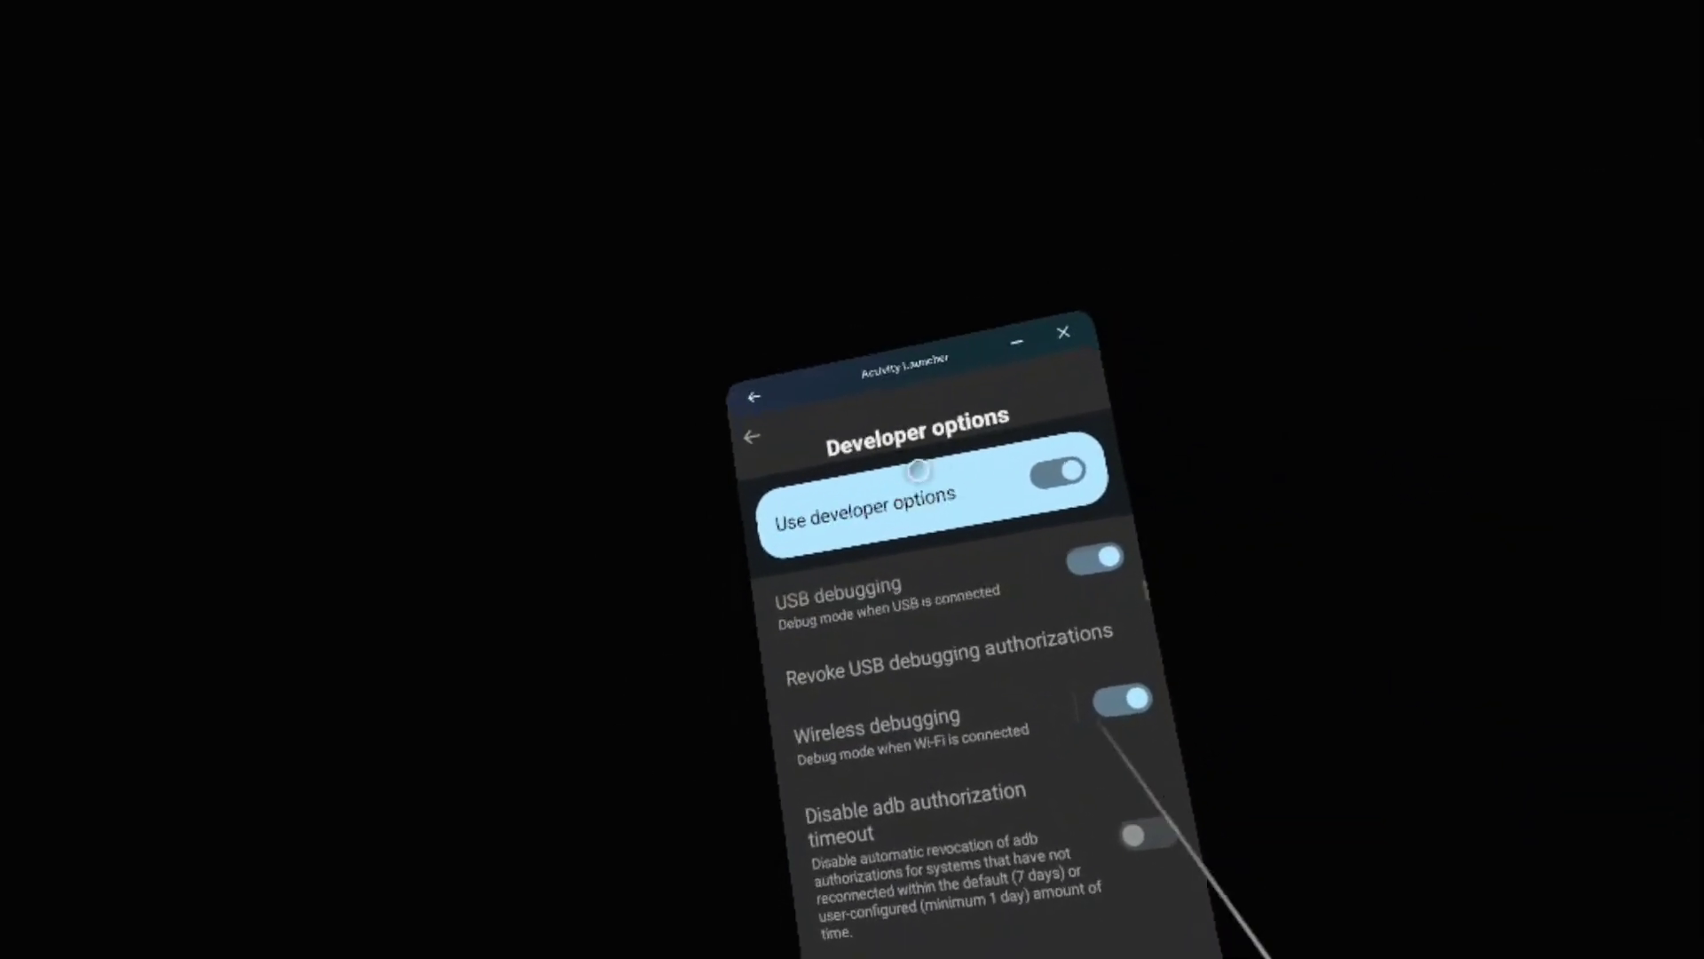